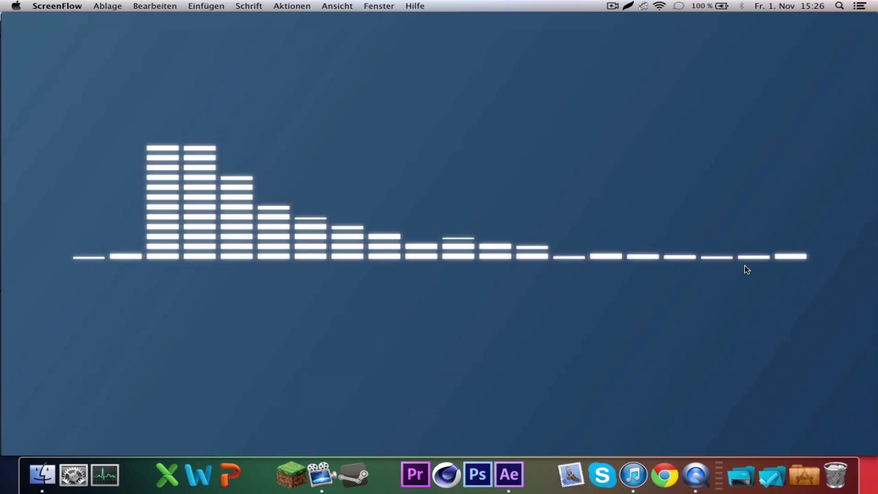
# Play Tutorial Preview.mov in QuickTime Player and pause it about 8 seconds in.
pyautogui.moveTo(748, 268)
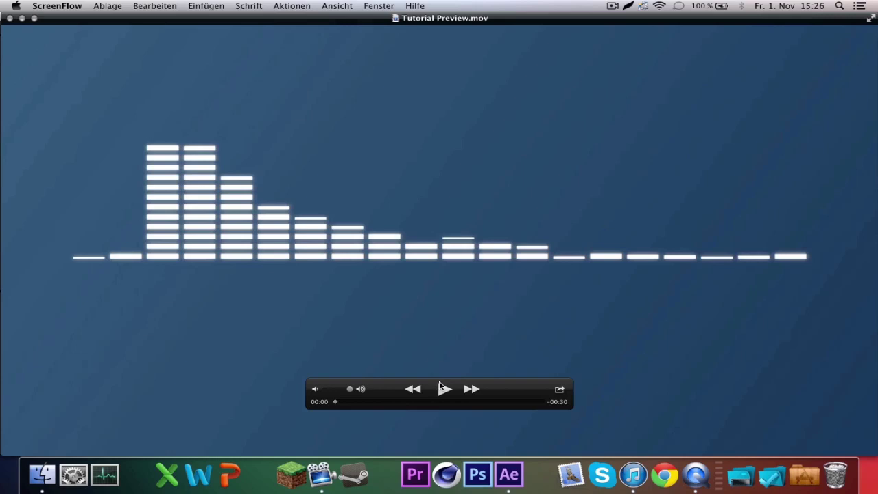
pyautogui.click(442, 390)
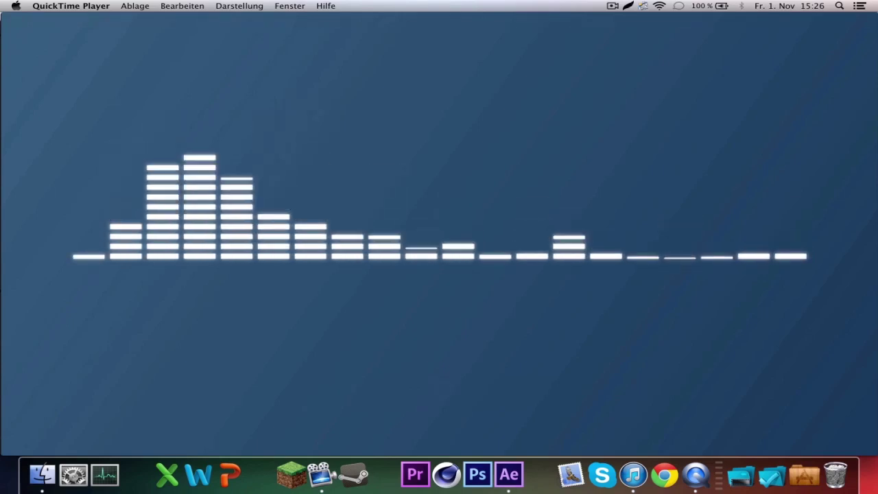
pyautogui.click(444, 388)
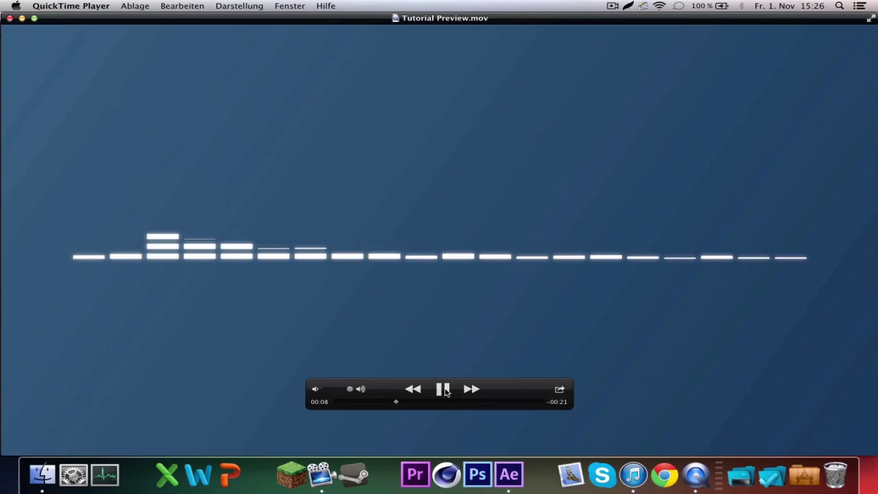
# Create the composition 'Audio Spectrum Tutorial' at 1920×1080, 25 fps, 30 seconds long.
pyautogui.click(506, 475)
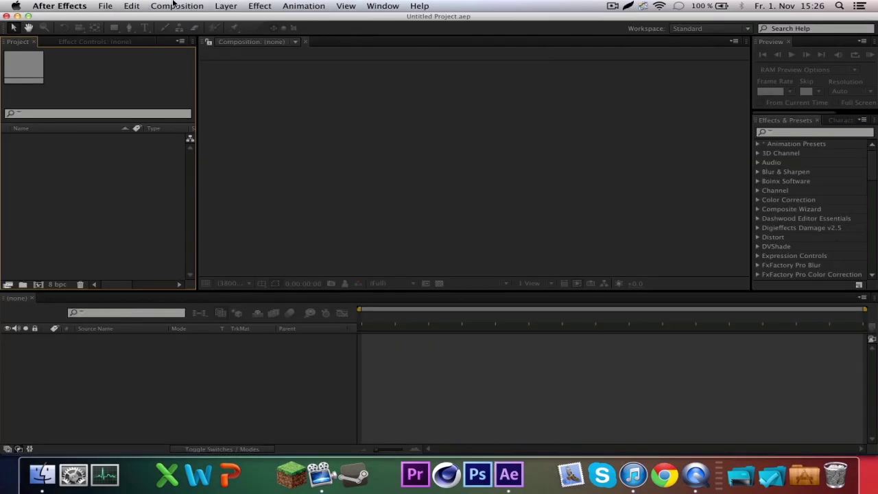
pyautogui.click(173, 5)
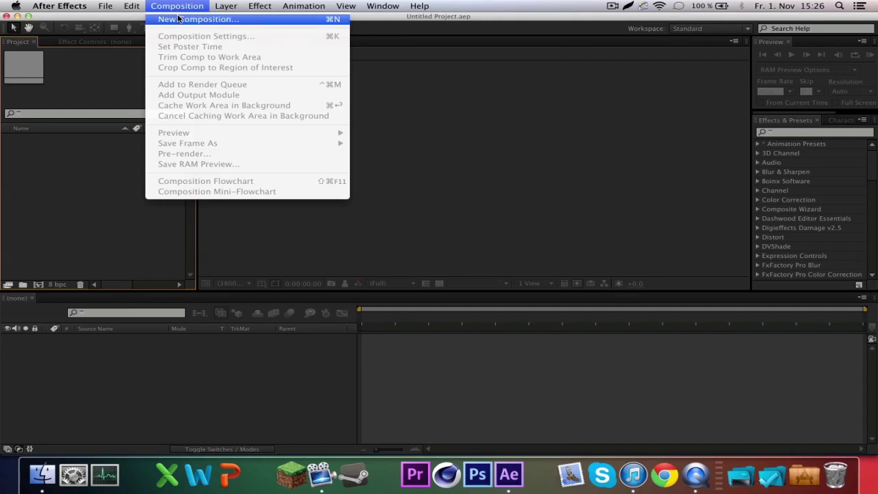
pyautogui.click(178, 19)
pyautogui.write('Audio Spectrum Tutorial')
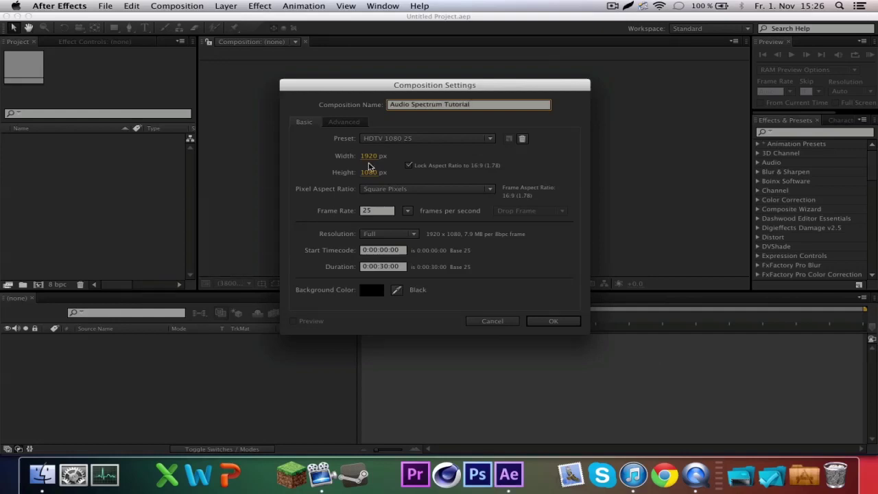
pyautogui.click(371, 212)
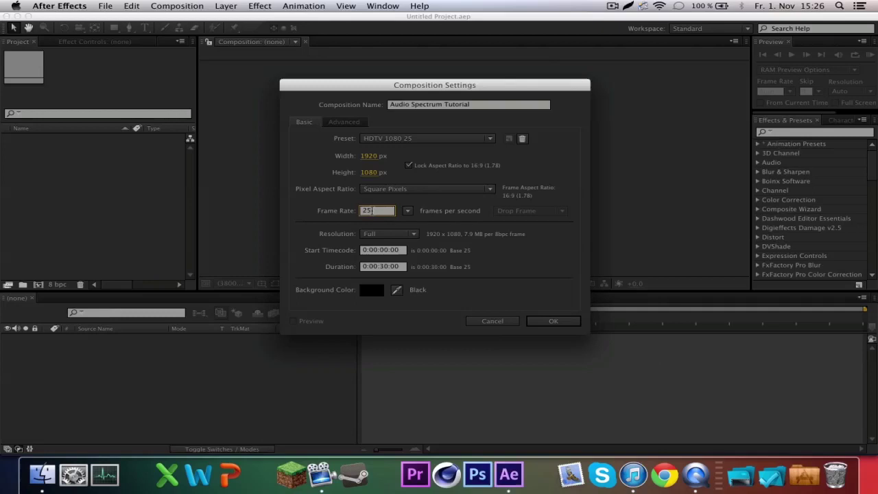
pyautogui.click(380, 267)
pyautogui.click(540, 321)
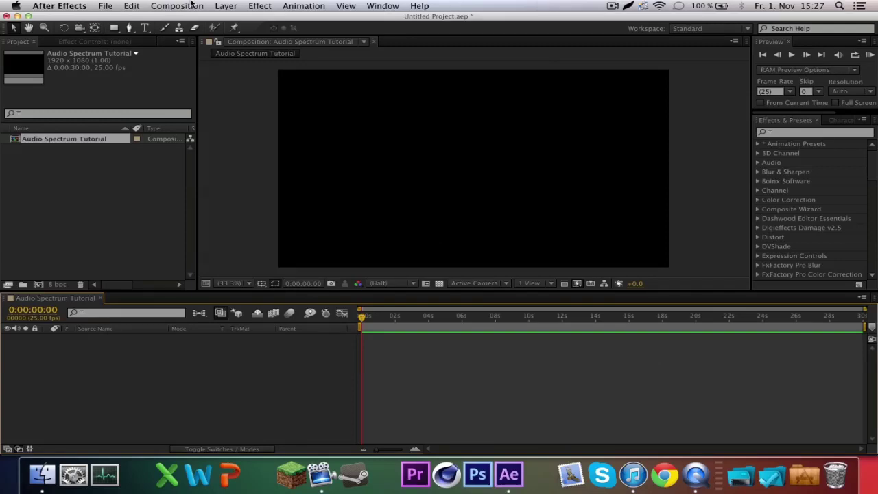
# Add a new solid layer named BG to the composition.
pyautogui.click(231, 5)
pyautogui.moveTo(259, 22)
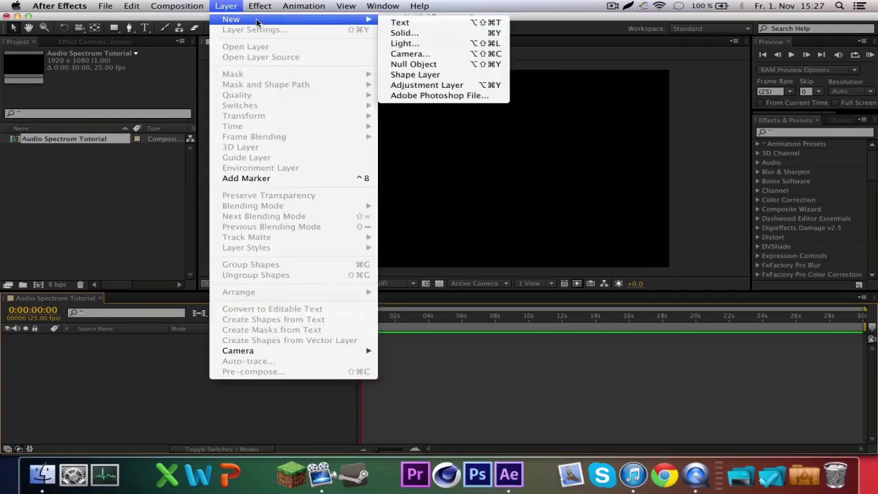
pyautogui.click(412, 33)
pyautogui.write('BG')
pyautogui.press('Return')
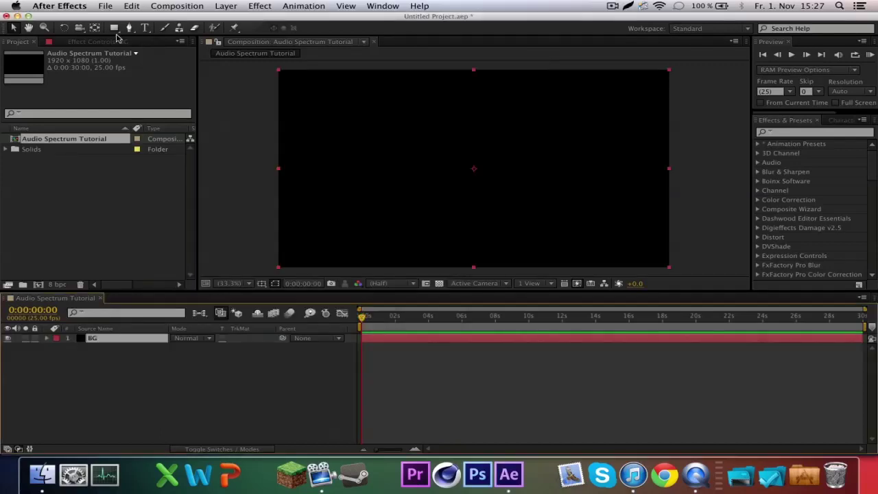
# Search Effects & Presets for 'ramp' and apply Ramp to the BG layer.
pyautogui.click(786, 131)
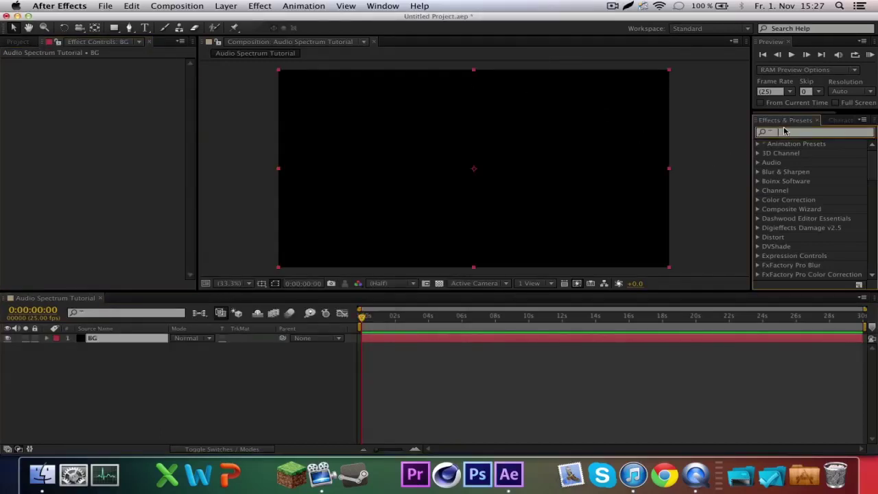
pyautogui.write('ramp')
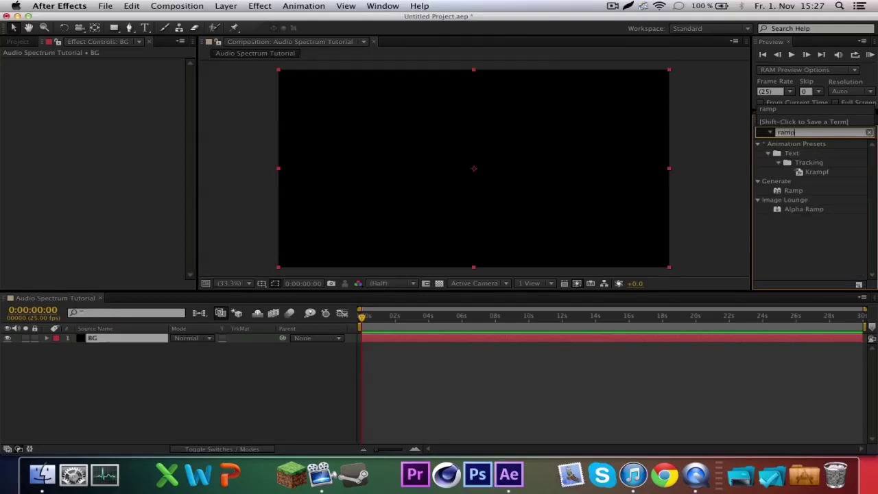
pyautogui.doubleClick(793, 191)
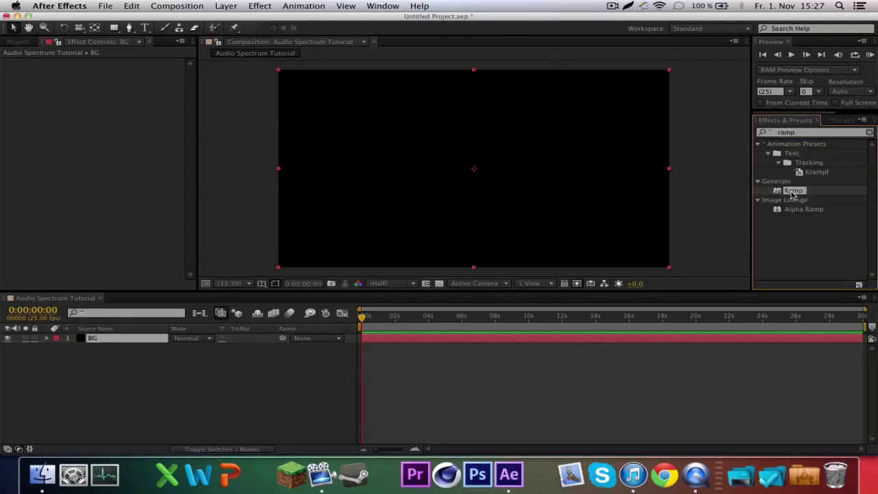
# Place the Ramp end point past the bottom-right and the start point near the top-left.
pyautogui.click(869, 133)
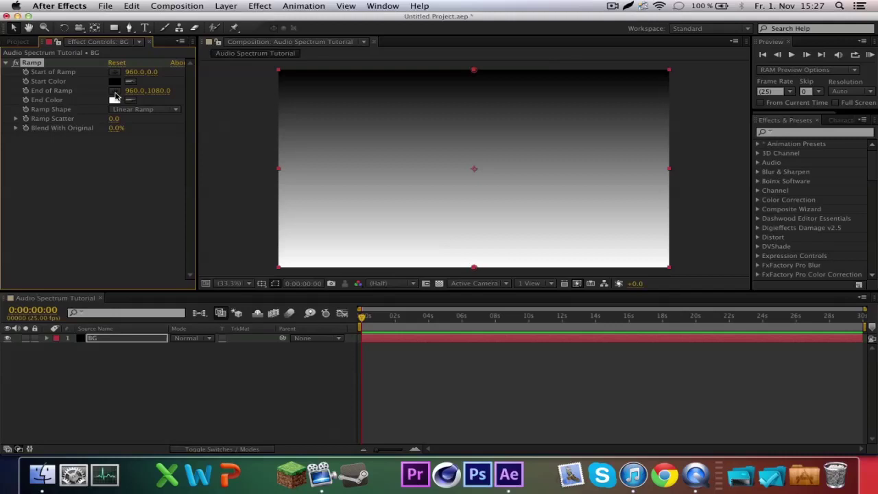
pyautogui.click(695, 269)
pyautogui.click(115, 74)
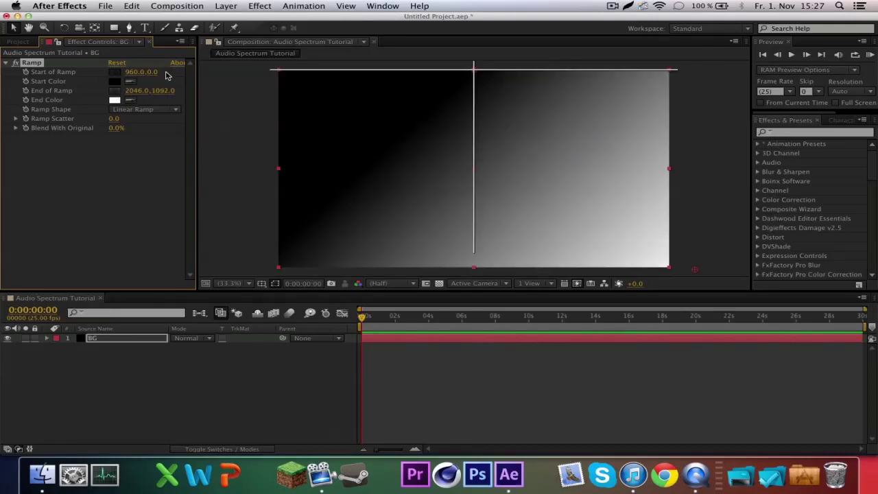
pyautogui.click(267, 66)
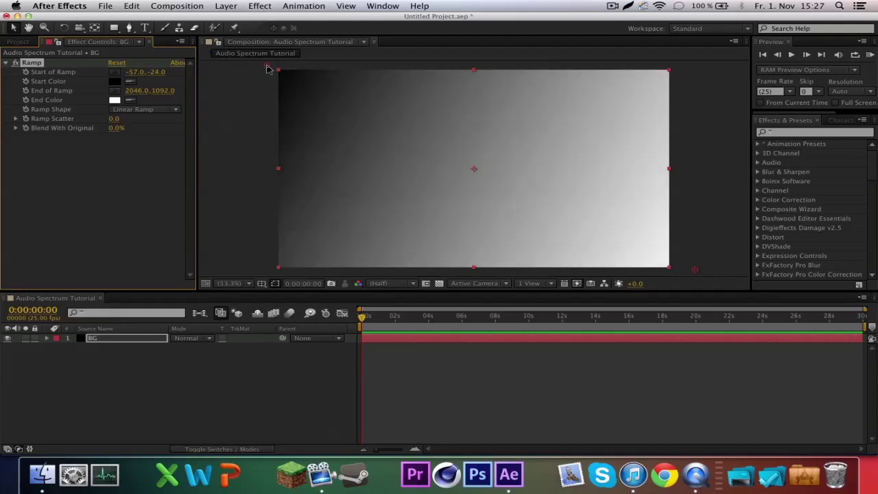
# Set the Ramp End Color to dark blue #0B417A.
pyautogui.click(115, 101)
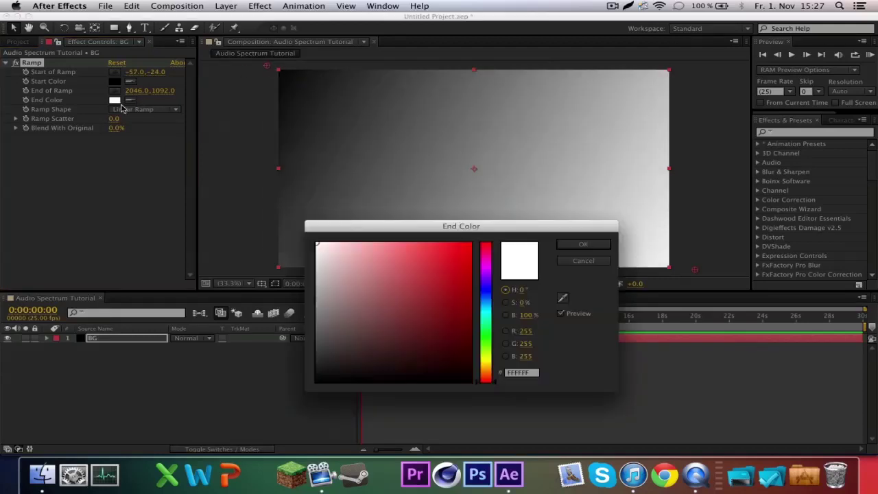
pyautogui.moveTo(478, 322); pyautogui.dragTo(457, 315)
pyautogui.click(452, 317)
pyautogui.click(581, 245)
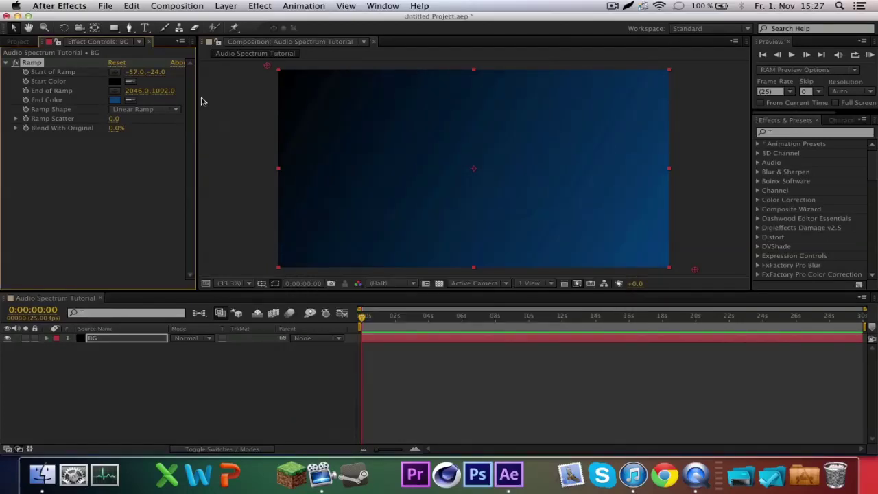
# Set the Ramp Start Color to light blue #6A9CC1, then deselect the effect and layer.
pyautogui.click(111, 81)
pyautogui.moveTo(486, 301); pyautogui.dragTo(486, 302)
pyautogui.moveTo(384, 277); pyautogui.dragTo(402, 270)
pyautogui.click(576, 244)
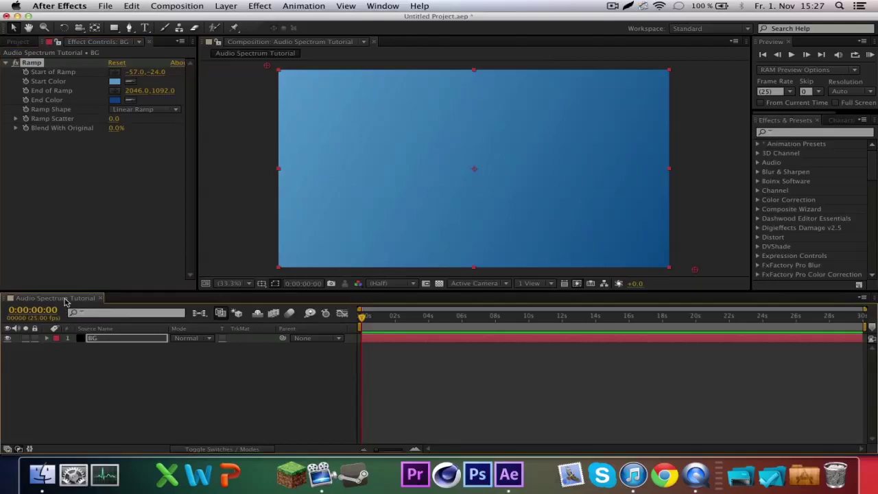
pyautogui.click(109, 258)
pyautogui.click(171, 361)
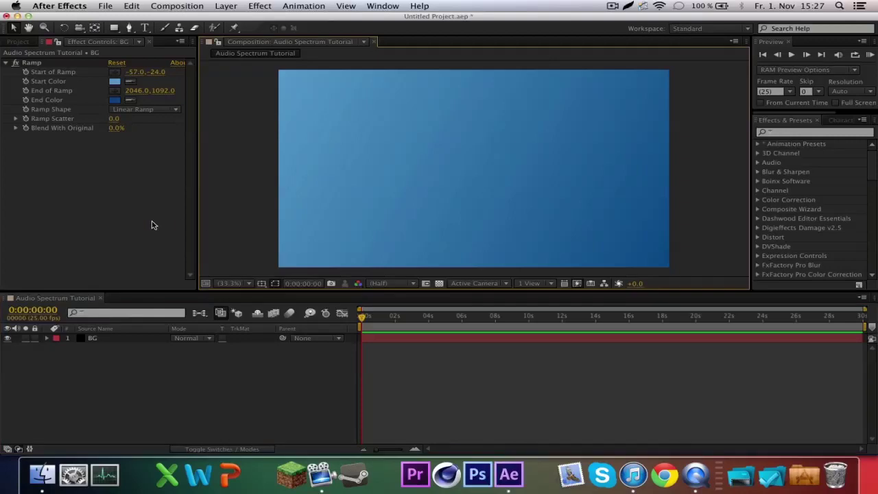
# Import Scoop & On Planets – All I Need.mp3 and place it as layer 2 below BG.
pyautogui.click(110, 224)
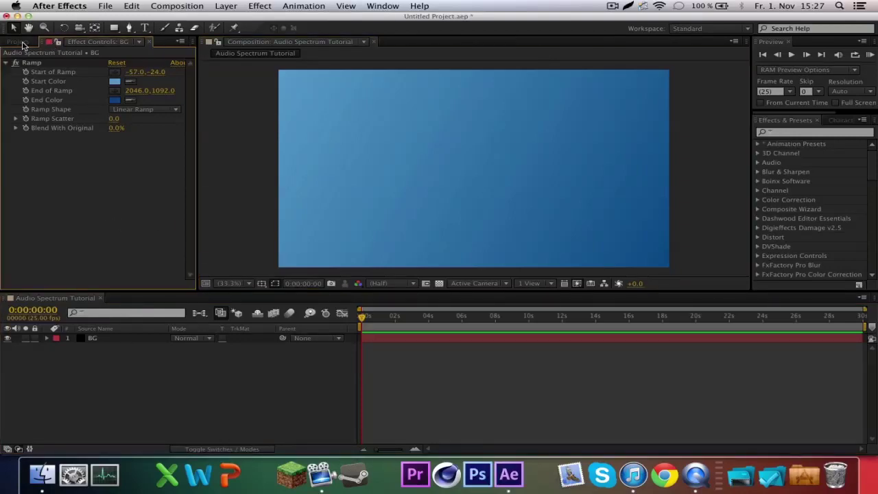
pyautogui.click(22, 43)
pyautogui.doubleClick(103, 204)
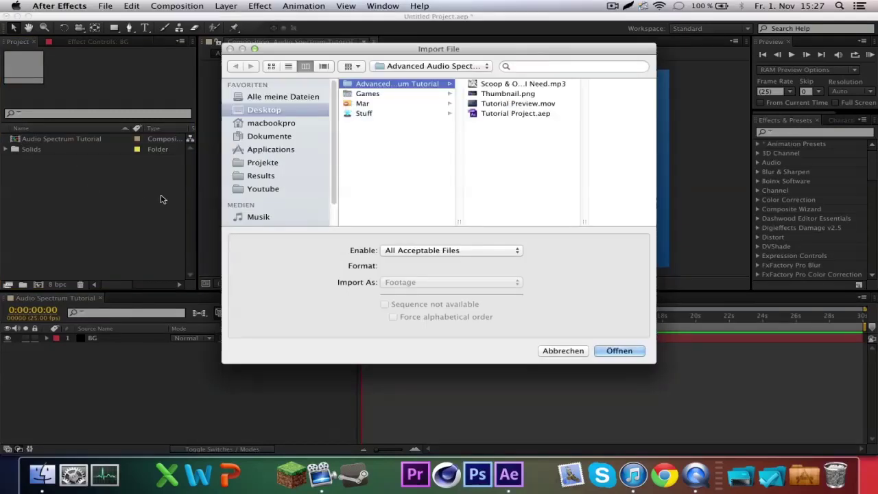
pyautogui.click(487, 84)
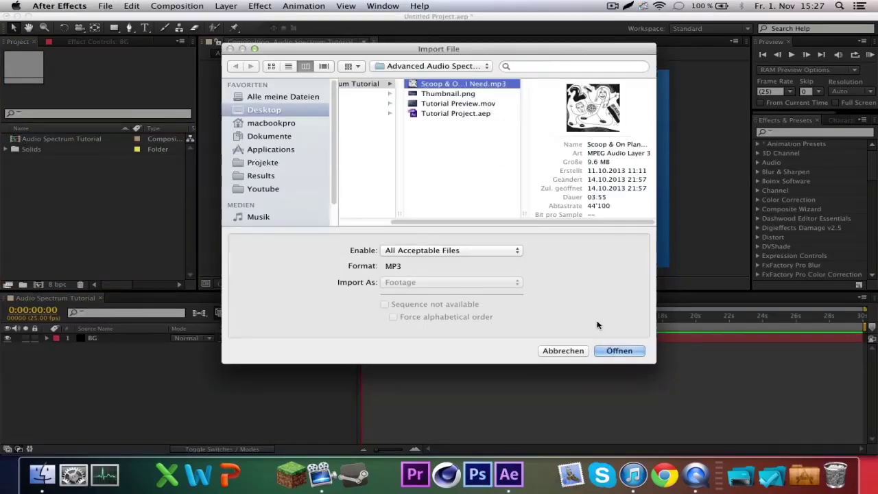
pyautogui.click(615, 350)
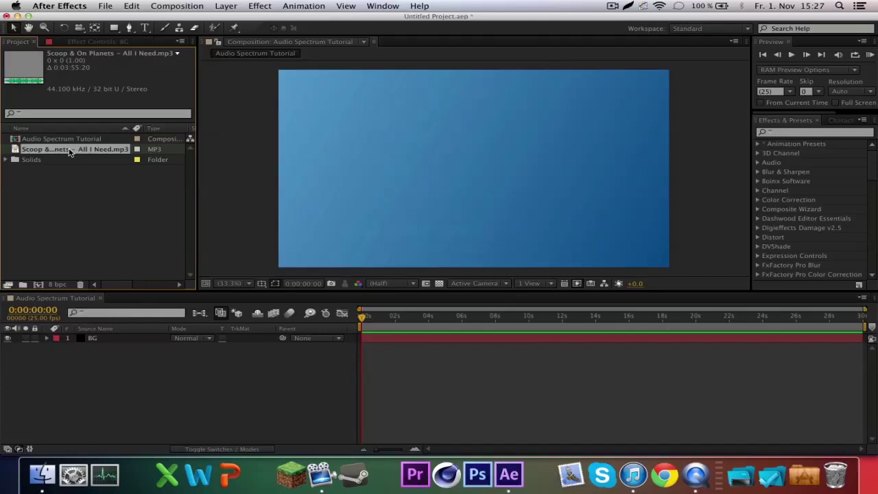
pyautogui.moveTo(94, 265); pyautogui.dragTo(109, 360)
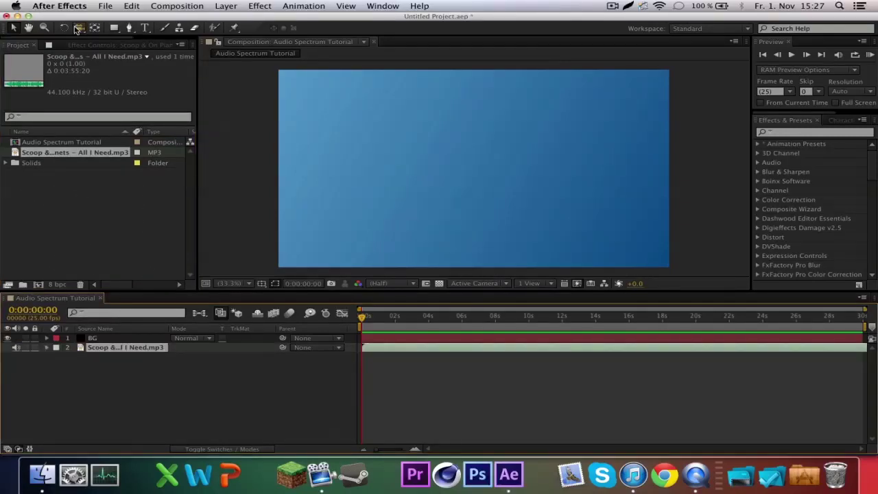
pyautogui.click(91, 46)
pyautogui.click(261, 6)
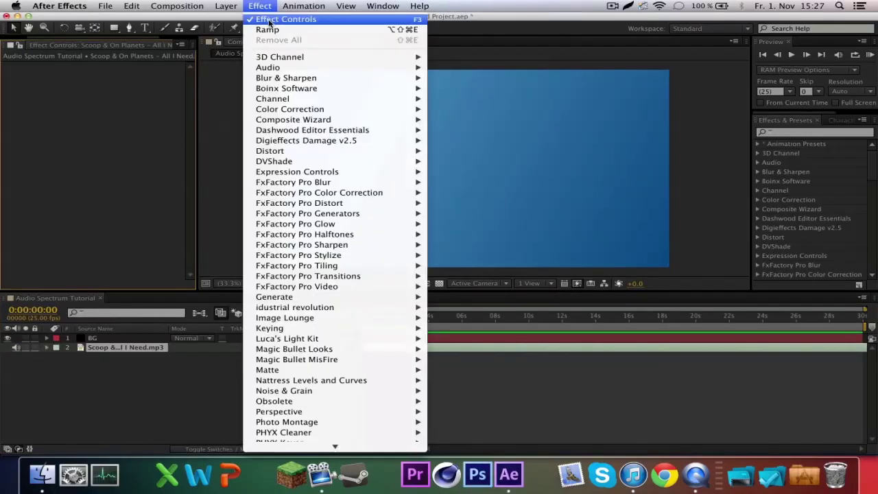
# Add a black solid named Audio Spectrum and search the effects list for Audio Spectrum.
pyautogui.moveTo(227, 6)
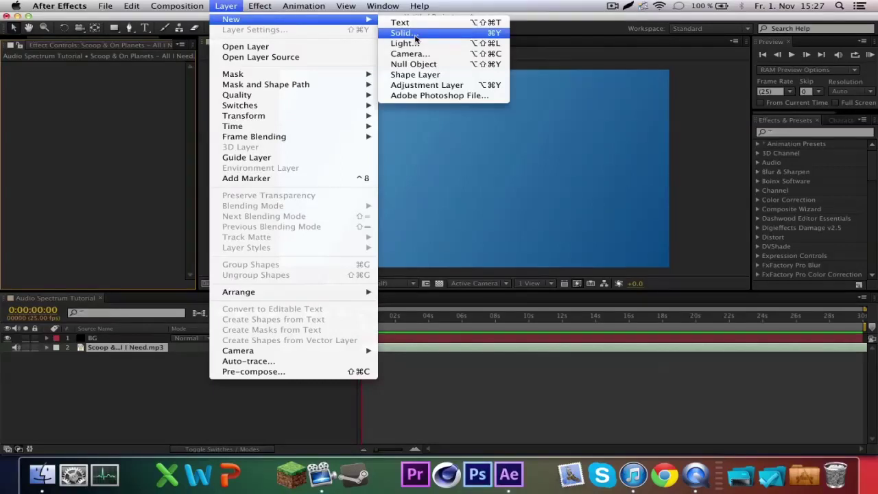
pyautogui.click(416, 34)
pyautogui.write('Audio S')
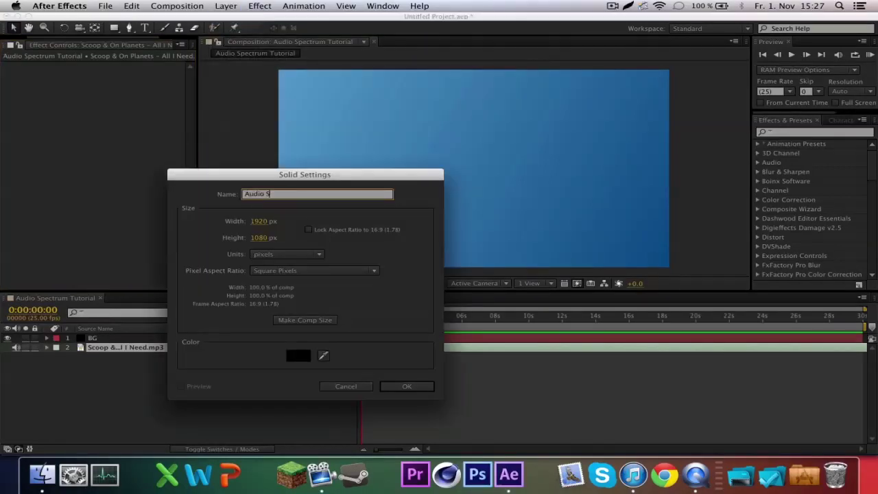
pyautogui.write('pectrum')
pyautogui.press('Return')
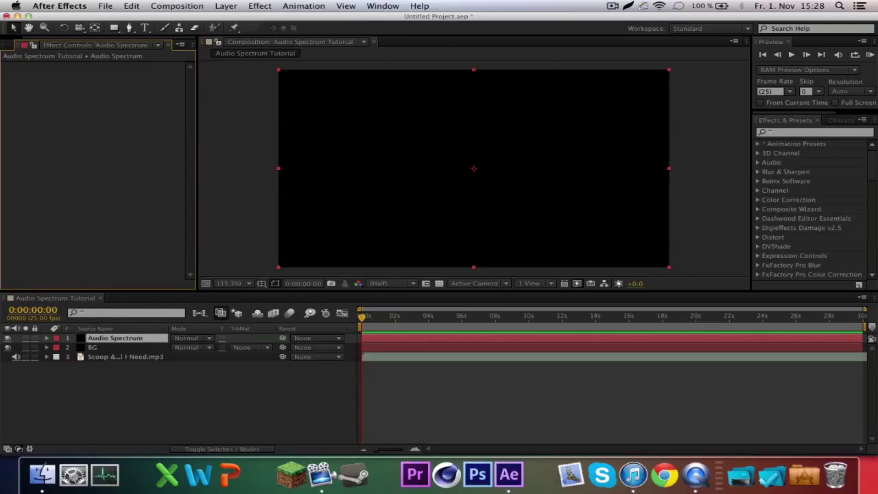
pyautogui.click(797, 134)
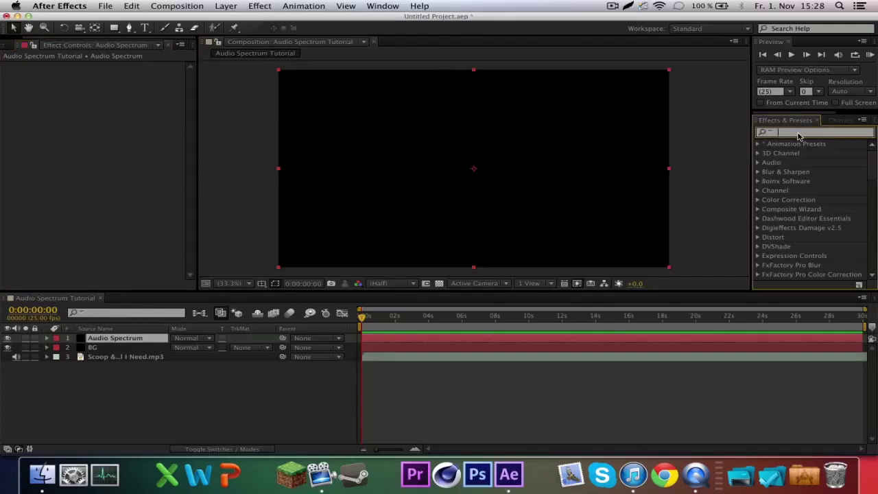
pyautogui.write('addio sp')
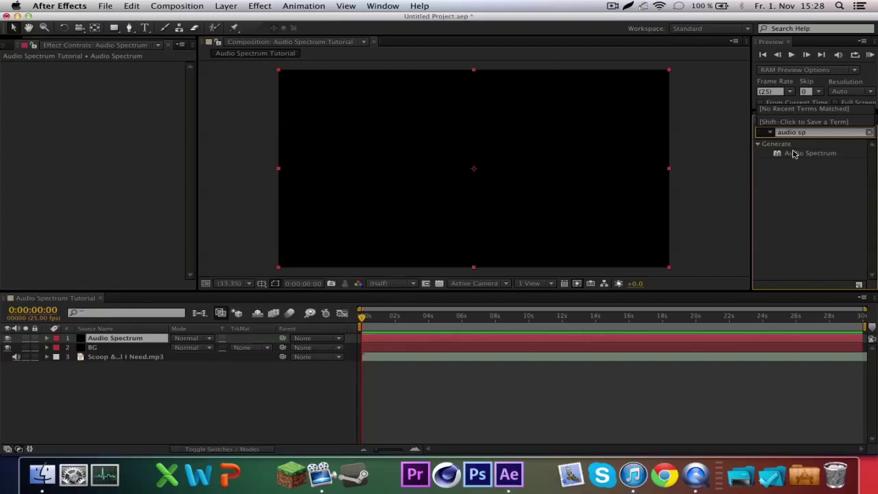
# Apply the Audio Spectrum effect to the solid and preview the first second.
pyautogui.doubleClick(793, 154)
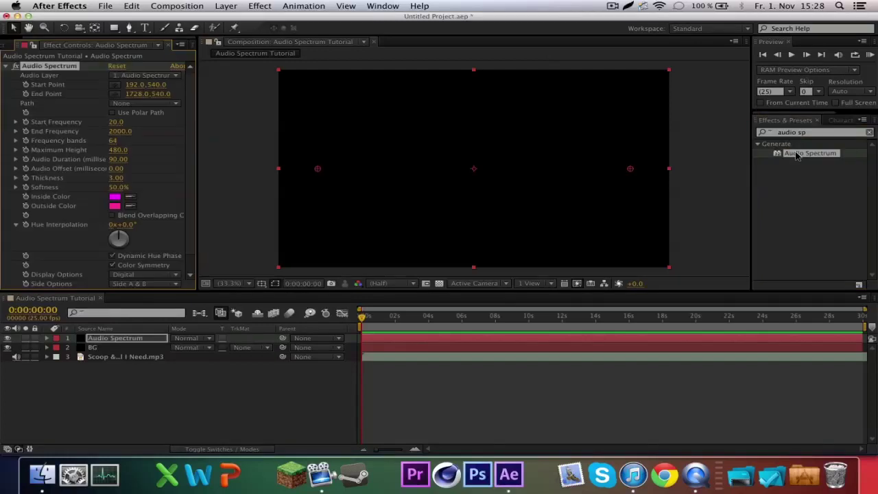
pyautogui.click(869, 132)
pyautogui.moveTo(361, 317)
pyautogui.mouseDown()
pyautogui.moveTo(374, 318)
pyautogui.moveTo(352, 312)
pyautogui.mouseUp()
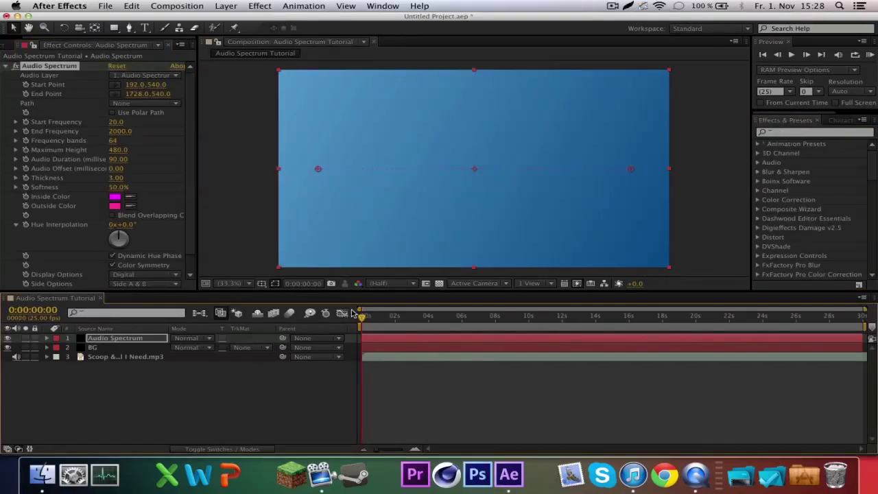
# Set both the Inside Color and Outside Color of the spectrum to white.
pyautogui.click(115, 198)
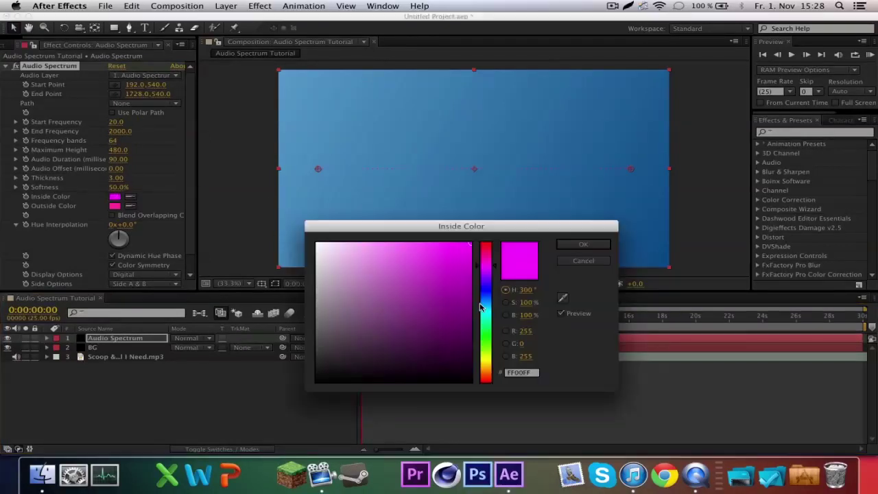
pyautogui.click(485, 245)
pyautogui.moveTo(330, 254); pyautogui.dragTo(254, 200)
pyautogui.press('Return')
pyautogui.click(115, 206)
pyautogui.moveTo(398, 304); pyautogui.dragTo(234, 165)
pyautogui.press('Return')
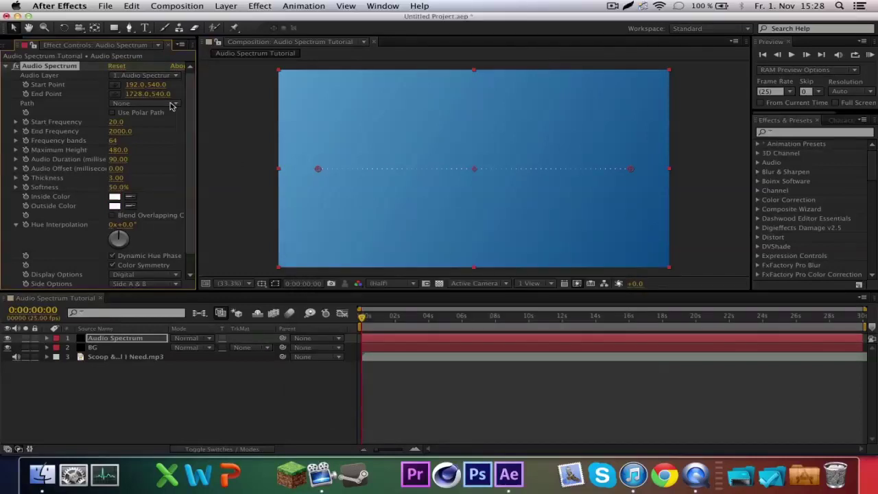
# Use the MP3 as the Audio Layer, preview playback, and show the MP3 layer's audio properties.
pyautogui.click(131, 75)
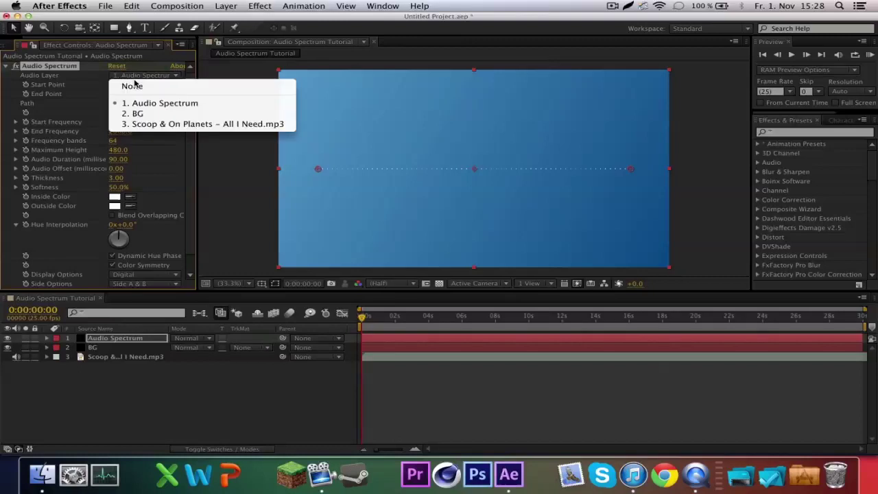
pyautogui.click(152, 126)
pyautogui.moveTo(364, 317); pyautogui.dragTo(382, 330)
pyautogui.press('space')
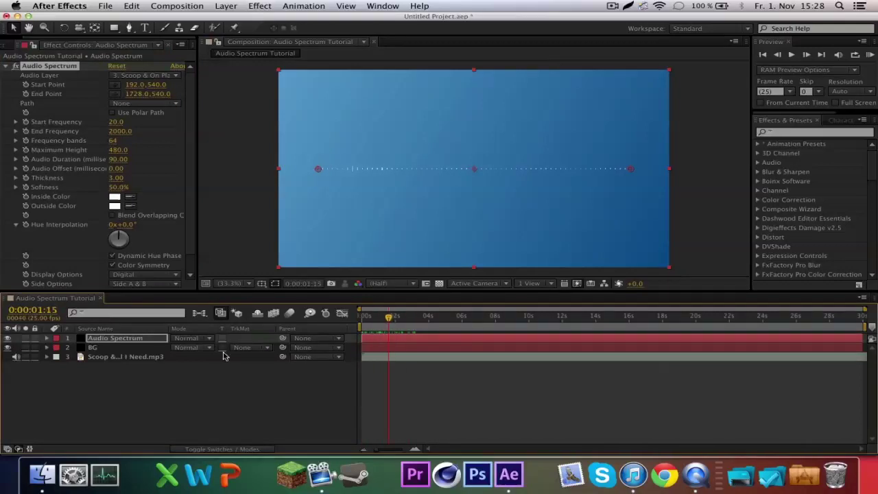
pyautogui.click(116, 358)
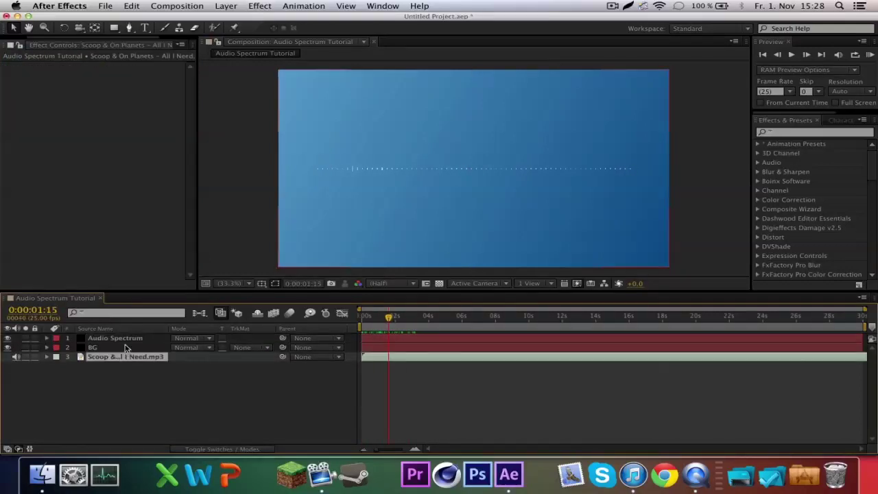
pyautogui.press('l')
pyautogui.press('l')
pyautogui.press('l')
pyautogui.press('l')
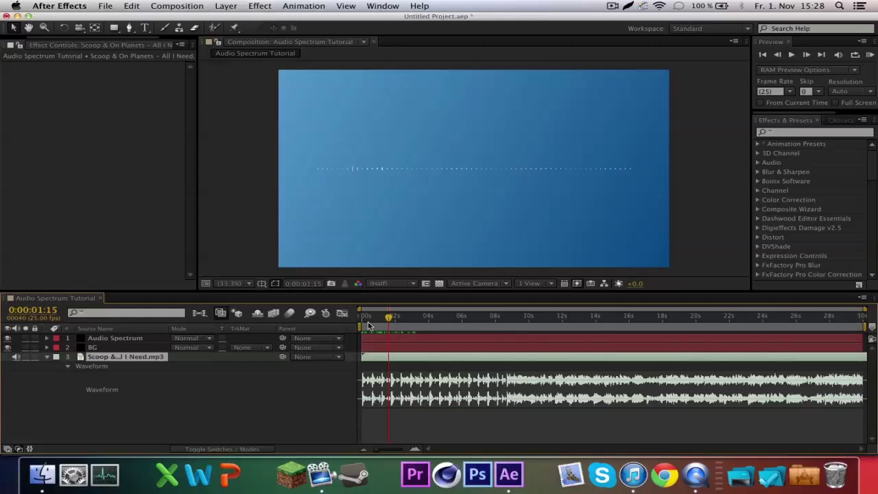
# Select the Audio Spectrum layer and set Start Frequency to 1.
pyautogui.moveTo(368, 325); pyautogui.dragTo(574, 380)
pyautogui.click(115, 337)
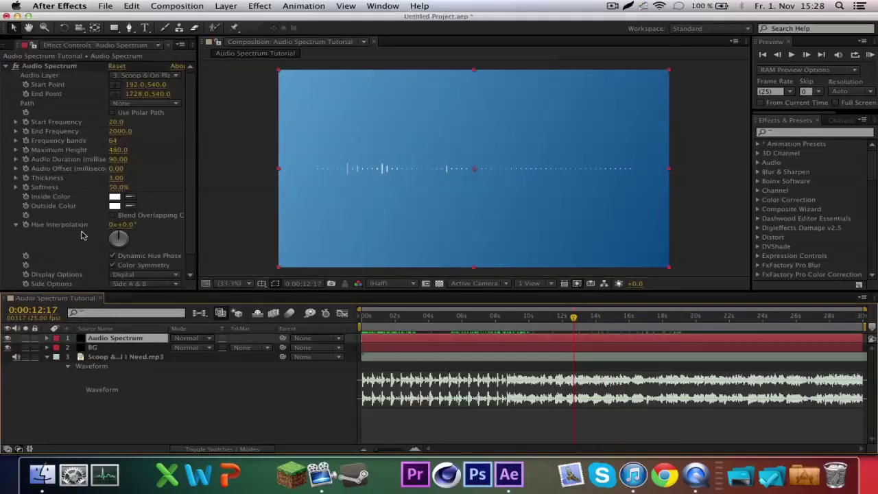
pyautogui.moveTo(115, 126); pyautogui.dragTo(112, 127)
pyautogui.click(114, 122)
pyautogui.write('1')
pyautogui.press('Return')
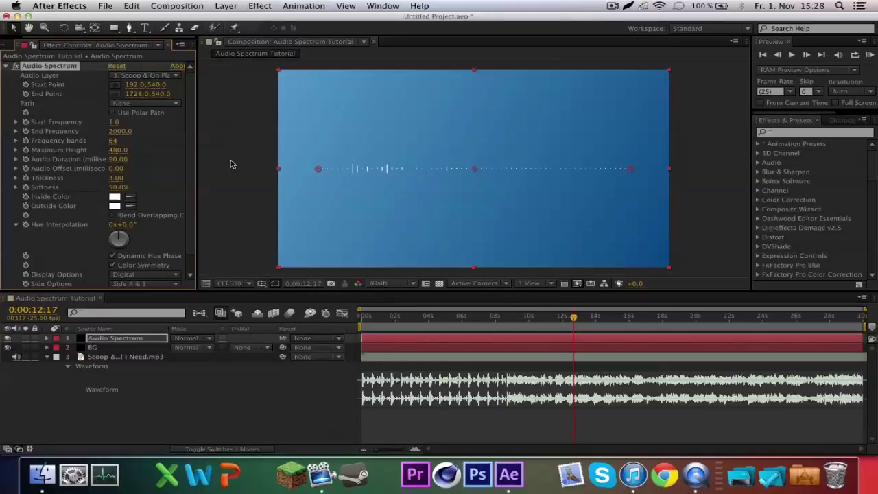
# Set End Frequency to 800 and move the time to 0:00:06:14.
pyautogui.moveTo(572, 317); pyautogui.dragTo(461, 328)
pyautogui.click(118, 132)
pyautogui.write('800')
pyautogui.press('Return')
pyautogui.moveTo(461, 319); pyautogui.dragTo(469, 337)
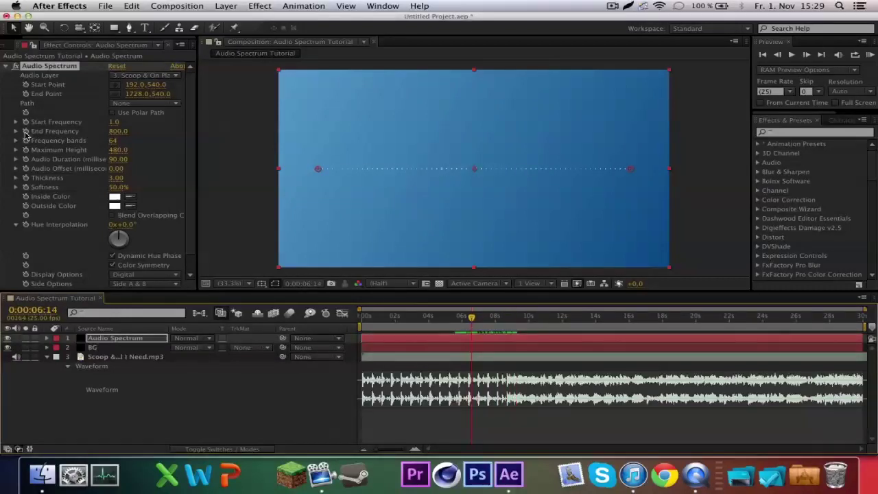
# Set Frequency bands to 20 and scrub around six seconds to check the bars.
pyautogui.click(113, 141)
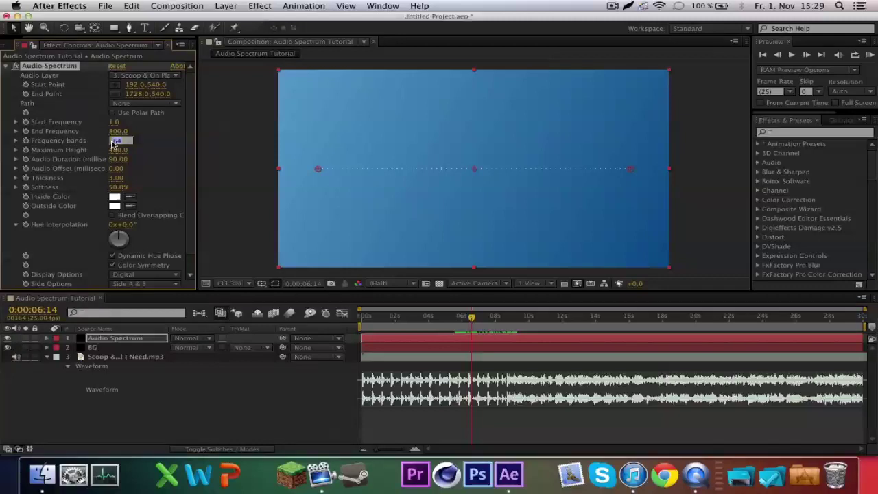
pyautogui.write('20')
pyautogui.press('Return')
pyautogui.moveTo(476, 319)
pyautogui.mouseDown()
pyautogui.moveTo(451, 318)
pyautogui.moveTo(476, 318)
pyautogui.moveTo(460, 318)
pyautogui.mouseUp()
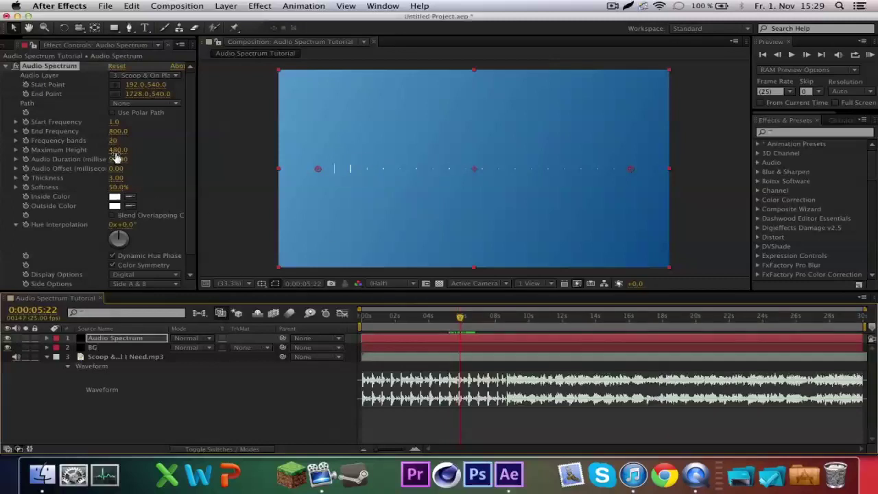
# Raise Maximum Height to 2000 and play the composition to preview the taller bars.
pyautogui.click(114, 151)
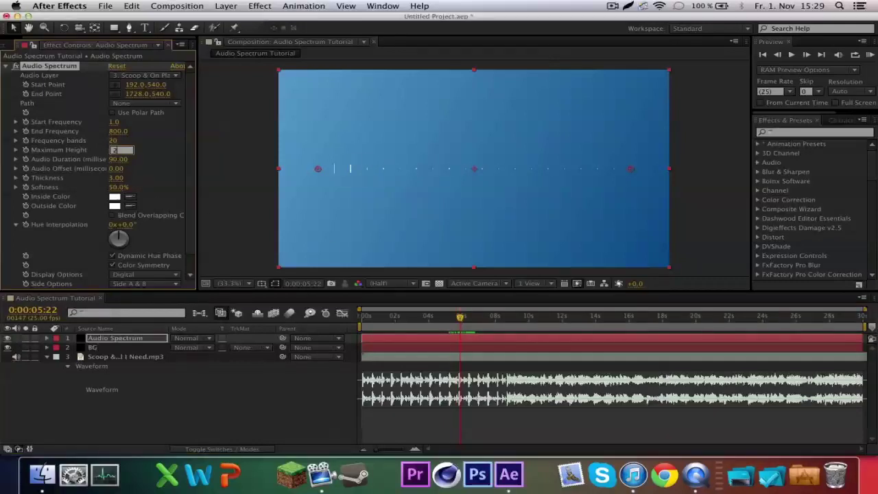
pyautogui.press('Return')
pyautogui.click(115, 150)
pyautogui.write('000')
pyautogui.press('Return')
pyautogui.press('space')
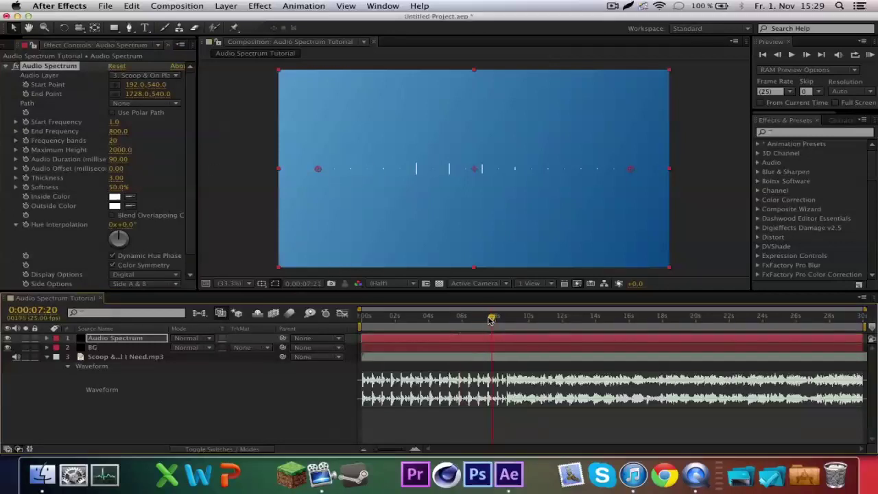
# Set Audio Duration to 150, try 250, then return it to 150.
pyautogui.click(117, 159)
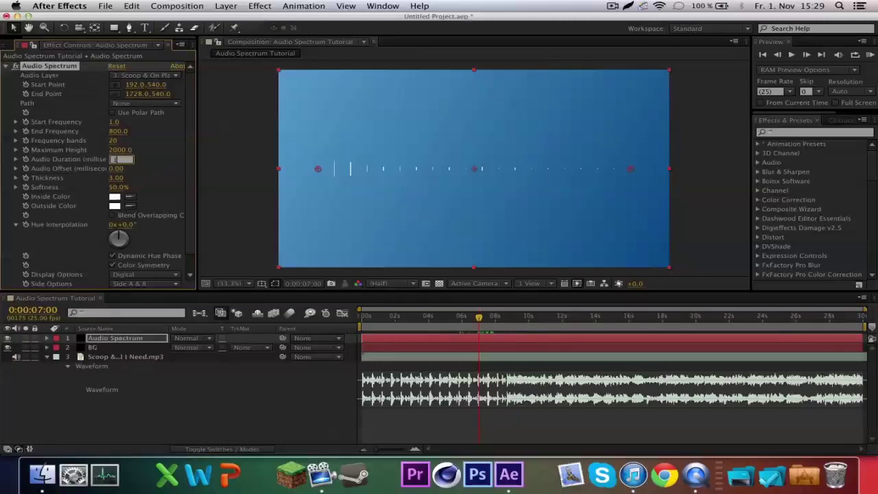
pyautogui.write('150')
pyautogui.press('Return')
pyautogui.moveTo(478, 320); pyautogui.dragTo(439, 323)
pyautogui.moveTo(114, 159); pyautogui.dragTo(121, 160)
pyautogui.click(120, 161)
pyautogui.write('250')
pyautogui.press('Return')
pyautogui.click(120, 161)
pyautogui.write('150')
pyautogui.press('Return')
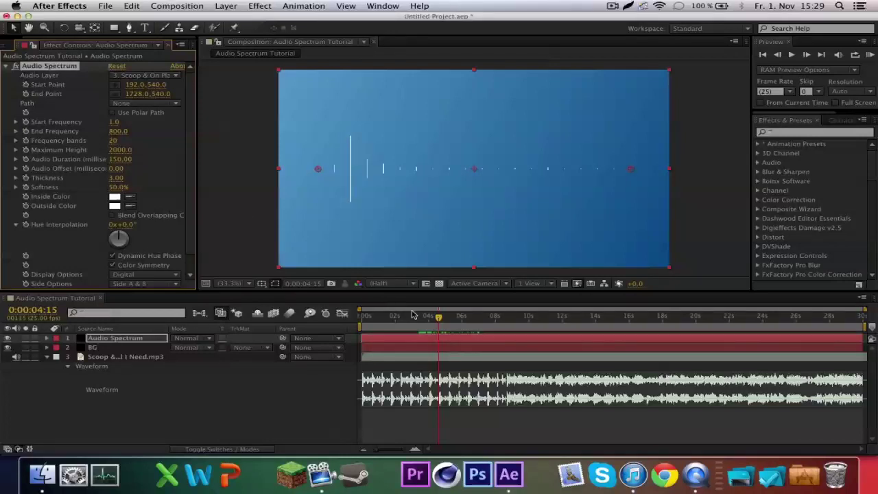
# Test the spectrum's Softness, then return it to 0% for sharp-edged bars.
pyautogui.moveTo(439, 319)
pyautogui.mouseDown()
pyautogui.moveTo(417, 319)
pyautogui.moveTo(440, 319)
pyautogui.mouseUp()
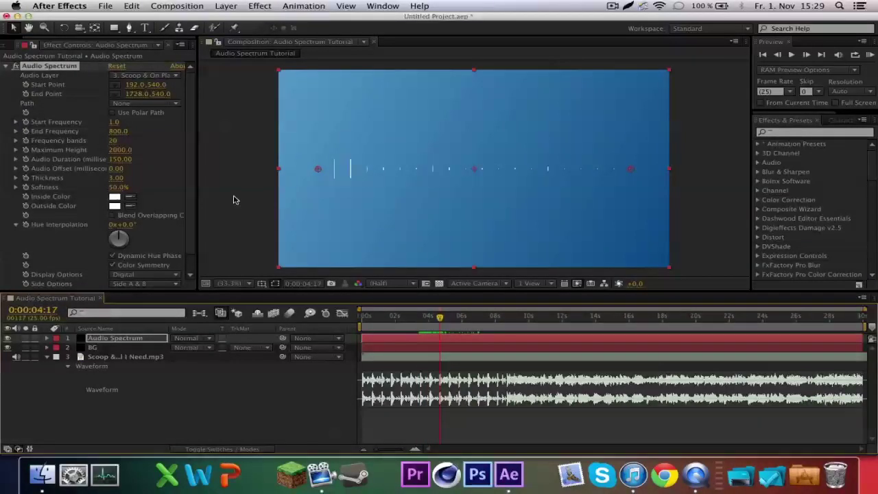
pyautogui.scroll(-1, 63, 182)
pyautogui.scroll(-1, 64, 182)
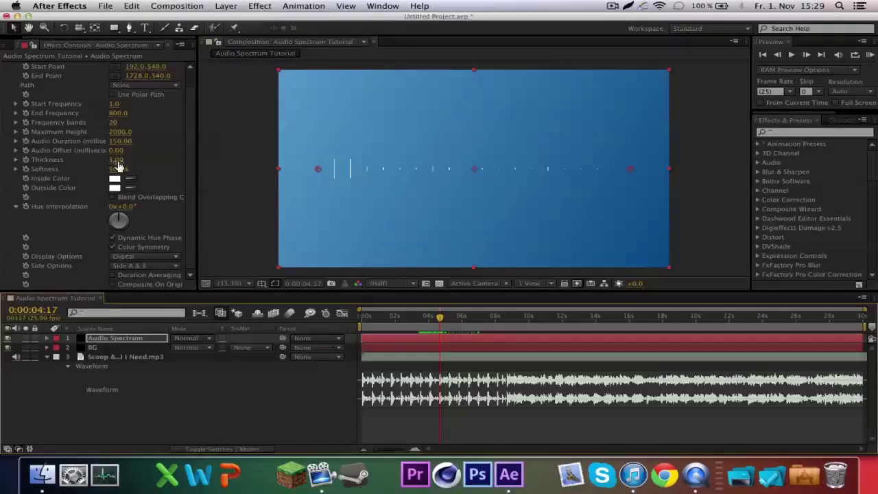
pyautogui.click(117, 169)
pyautogui.moveTo(105, 169); pyautogui.dragTo(66, 169)
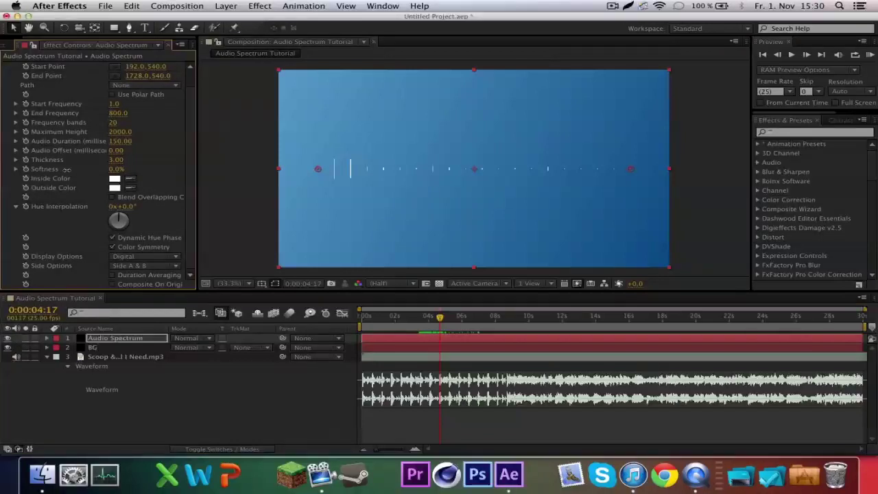
pyautogui.scroll(5, 348, 167)
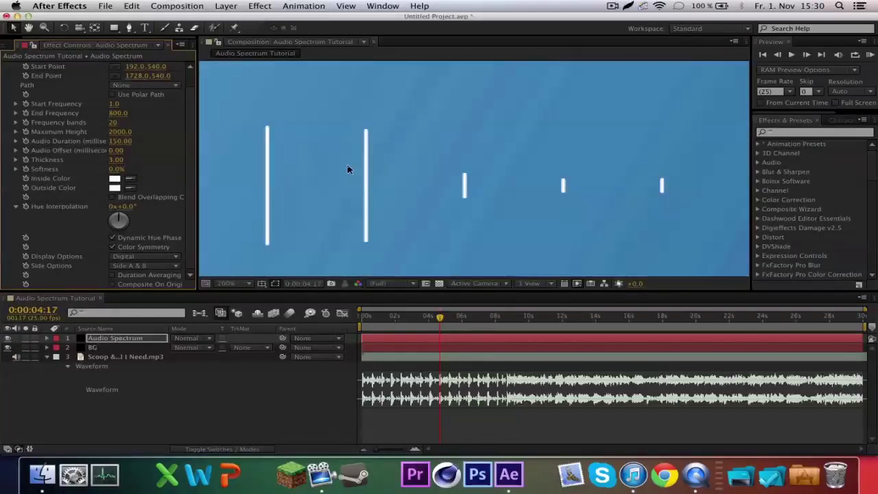
pyautogui.moveTo(116, 169); pyautogui.dragTo(196, 171)
pyautogui.moveTo(304, 181); pyautogui.dragTo(202, 181)
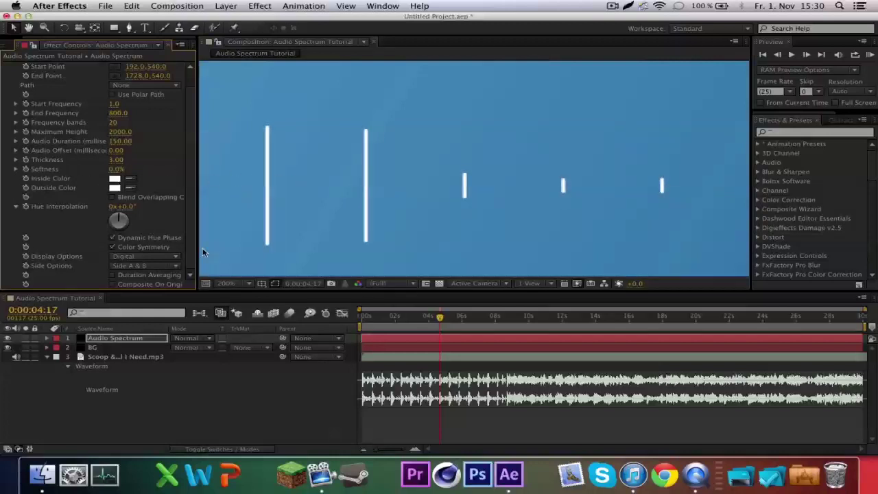
# Fit the composition in the viewer and set the bar Thickness to 3.00.
pyautogui.click(226, 284)
pyautogui.click(242, 291)
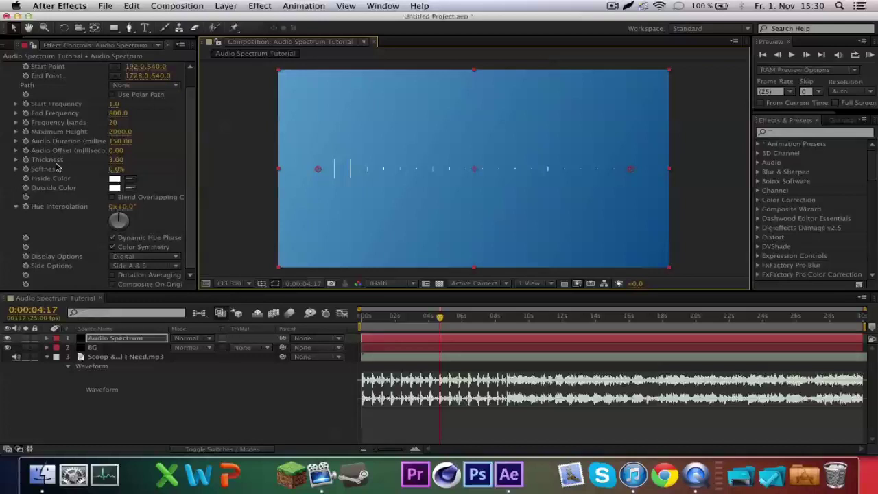
pyautogui.scroll(3, 87, 180)
pyautogui.scroll(-1, 87, 179)
pyautogui.scroll(-1, 87, 180)
pyautogui.moveTo(116, 159); pyautogui.dragTo(81, 163)
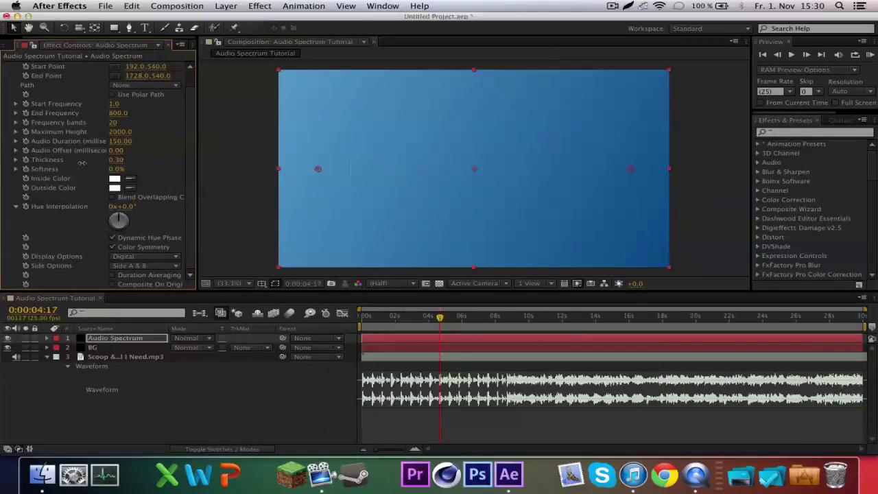
pyautogui.click(116, 159)
pyautogui.write('3')
pyautogui.press('Return')
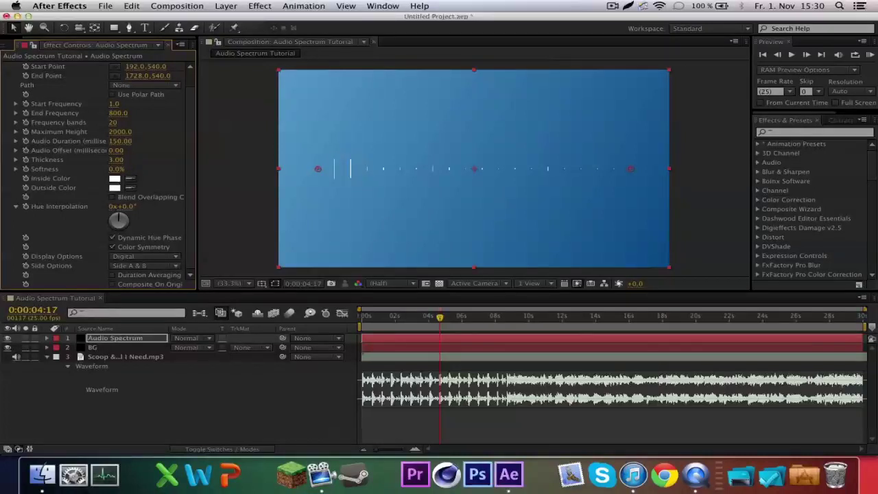
# Change Side Options to Side A and preview a nearby frame.
pyautogui.click(124, 267)
pyautogui.click(135, 276)
pyautogui.moveTo(445, 329)
pyautogui.mouseDown()
pyautogui.moveTo(454, 330)
pyautogui.moveTo(431, 330)
pyautogui.moveTo(444, 330)
pyautogui.mouseUp()
# Collapse Audio Spectrum and apply Minimax from Effects & Presets to the spectrum layer.
pyautogui.scroll(1, 6, 89)
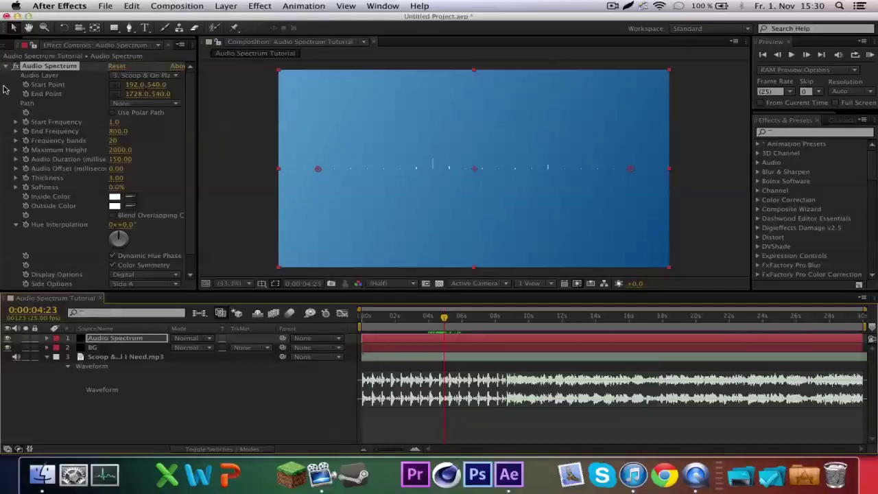
pyautogui.click(6, 67)
pyautogui.click(132, 131)
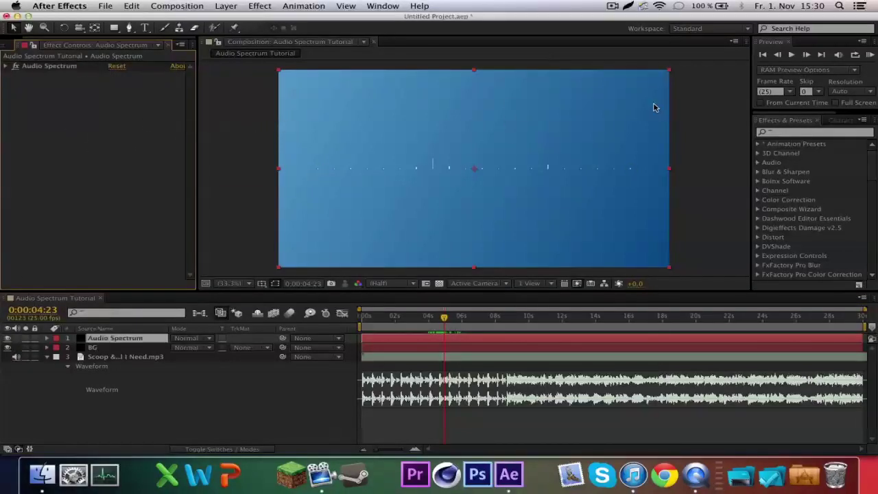
pyautogui.click(807, 131)
pyautogui.write('minimax')
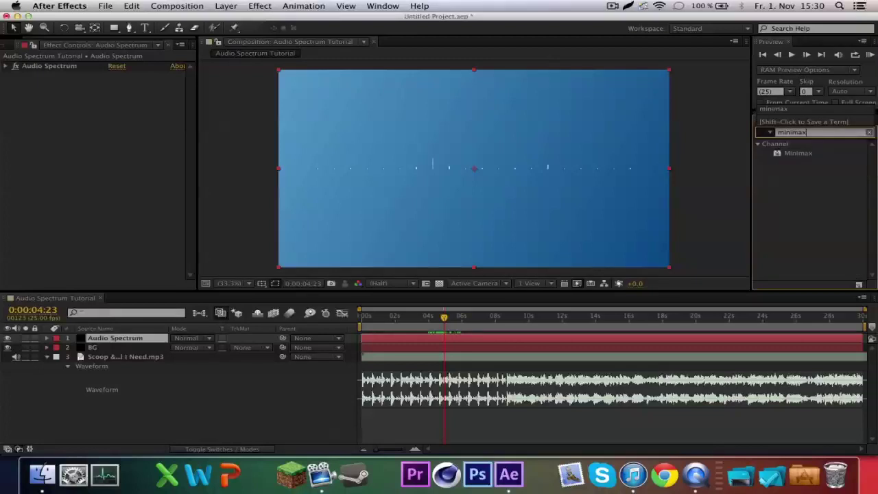
pyautogui.doubleClick(797, 153)
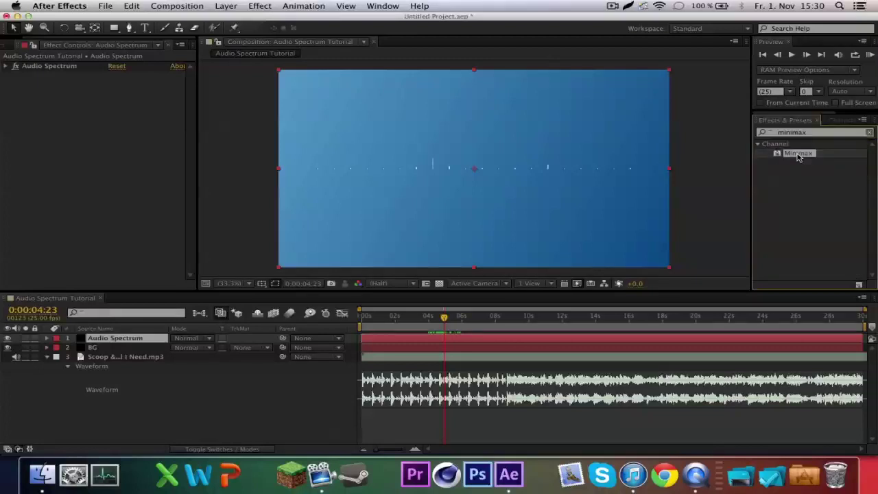
pyautogui.click(867, 133)
# Set the Minimax channel to Alpha and Color and enlarge its radius to widen the bars.
pyautogui.click(63, 142)
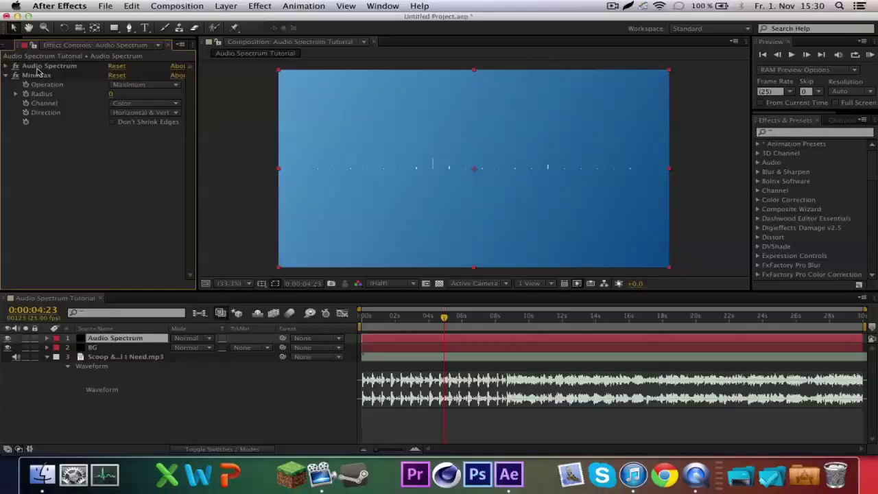
pyautogui.click(41, 74)
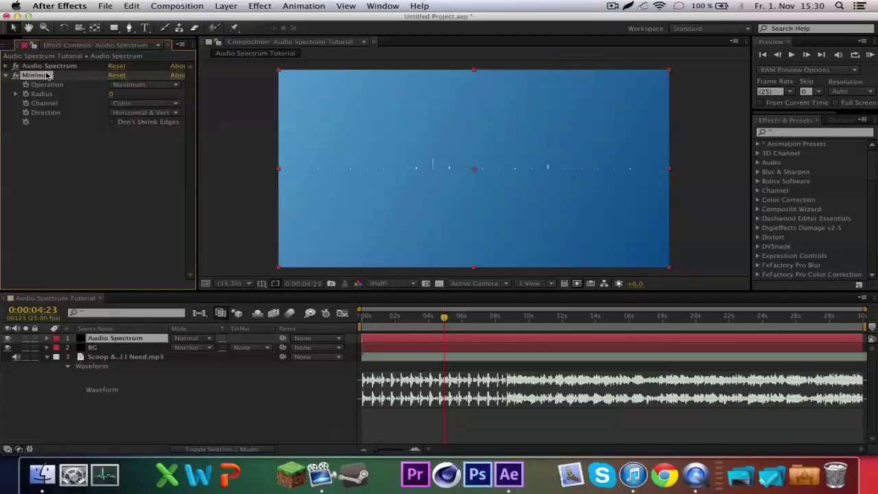
pyautogui.click(129, 104)
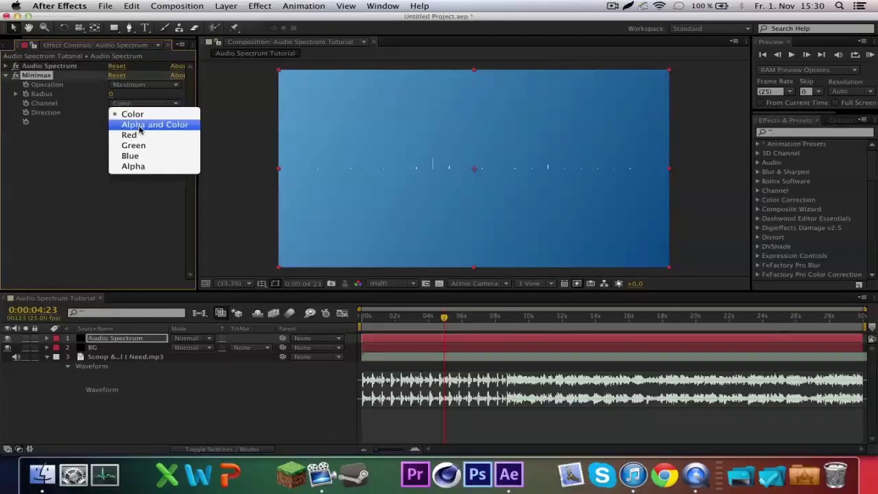
pyautogui.click(140, 126)
pyautogui.moveTo(112, 96)
pyautogui.mouseDown()
pyautogui.moveTo(138, 95)
pyautogui.moveTo(126, 99)
pyautogui.mouseUp()
pyautogui.moveTo(444, 317); pyautogui.dragTo(439, 317)
pyautogui.moveTo(113, 95)
pyautogui.mouseDown()
pyautogui.moveTo(128, 94)
pyautogui.moveTo(119, 98)
pyautogui.mouseUp()
# Set the Minimax direction to Just Horizontal with radius 33.
pyautogui.click(137, 113)
pyautogui.click(140, 134)
pyautogui.moveTo(115, 94)
pyautogui.mouseDown()
pyautogui.moveTo(137, 95)
pyautogui.moveTo(121, 98)
pyautogui.mouseUp()
pyautogui.moveTo(439, 316); pyautogui.dragTo(460, 316)
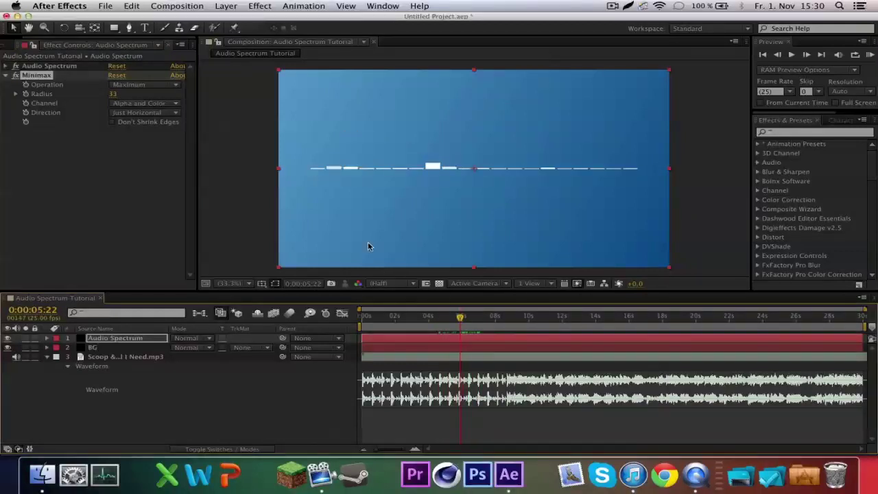
pyautogui.click(114, 94)
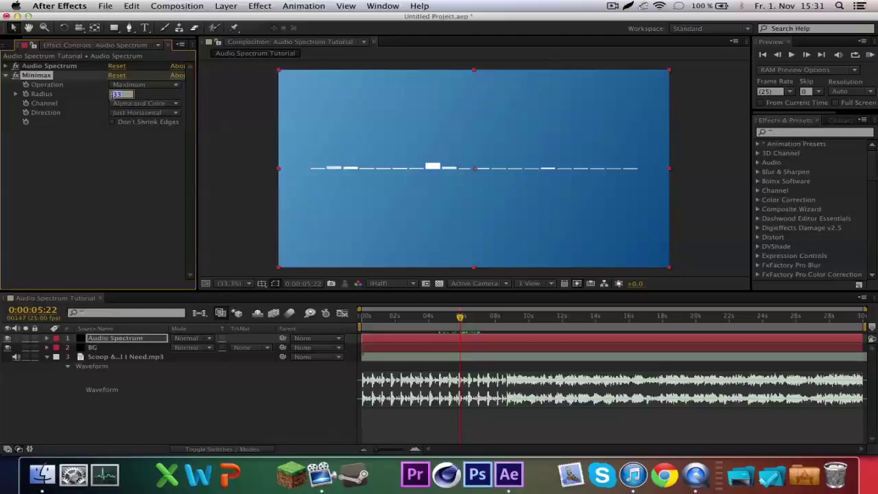
pyautogui.click(116, 149)
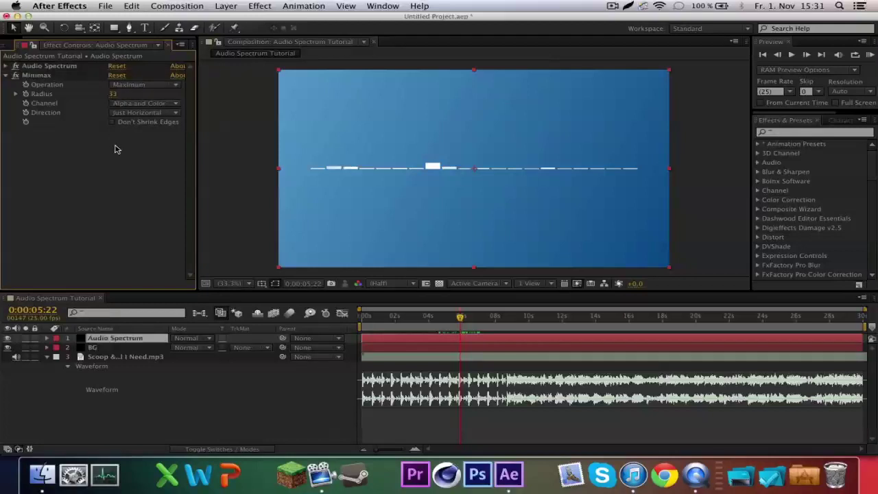
pyautogui.click(6, 76)
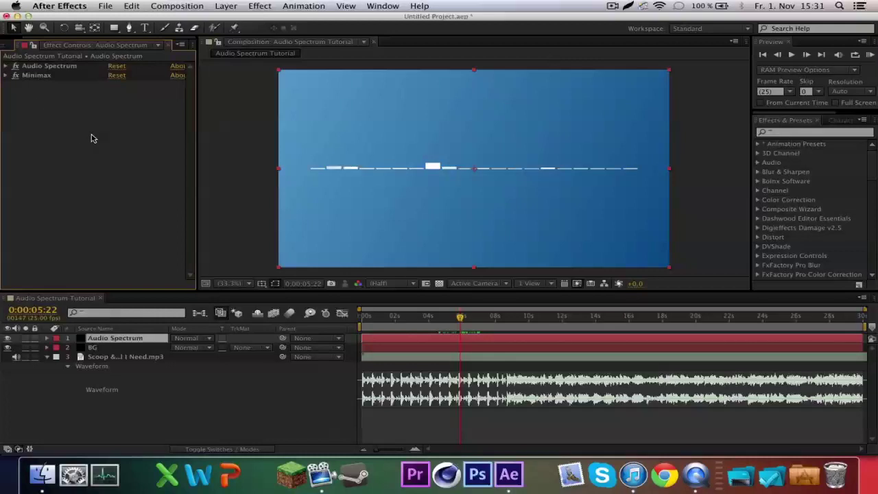
# Apply Venetian Blinds from Effects & Presets to the spectrum layer.
pyautogui.click(823, 134)
pyautogui.write('veni')
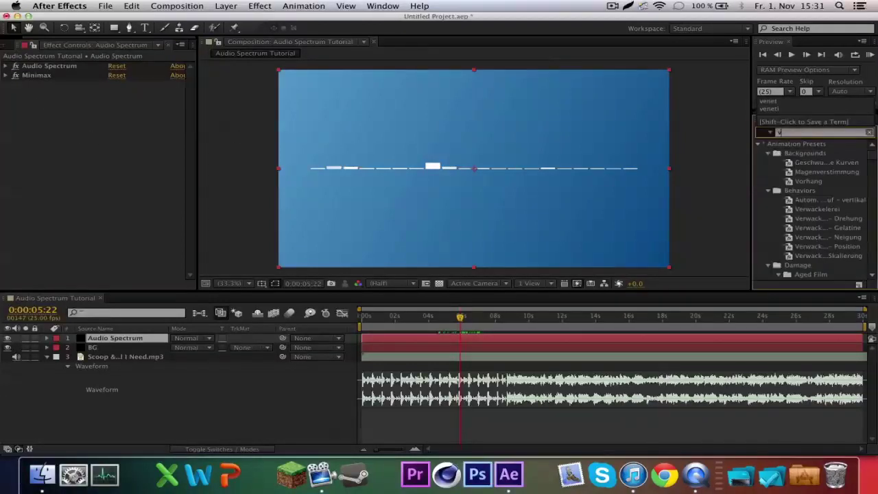
pyautogui.press('BackSpace')
pyautogui.press('BackSpace')
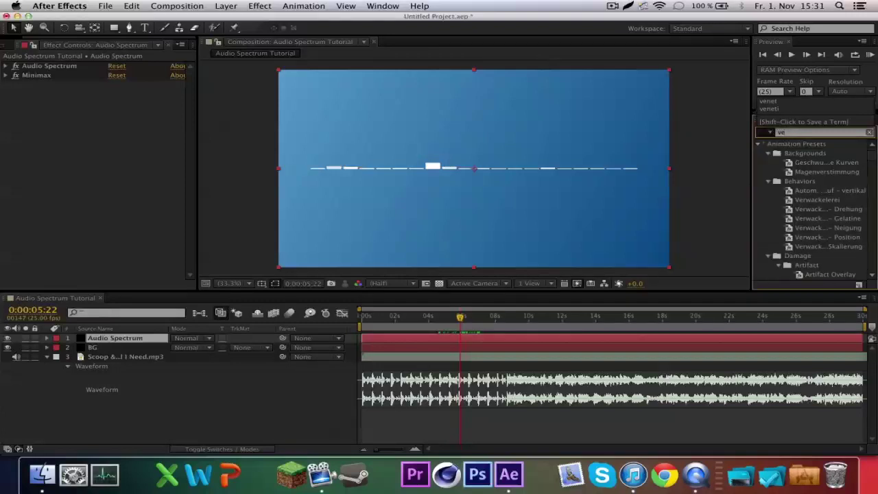
pyautogui.write('ne')
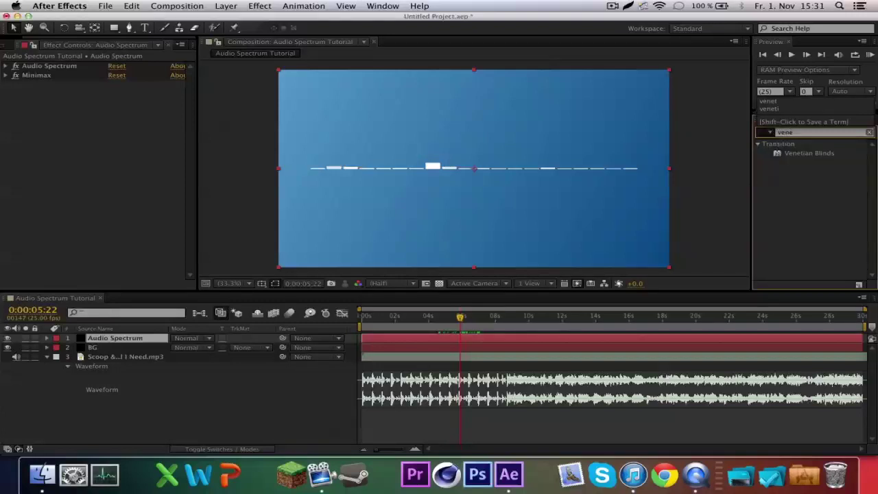
pyautogui.doubleClick(819, 155)
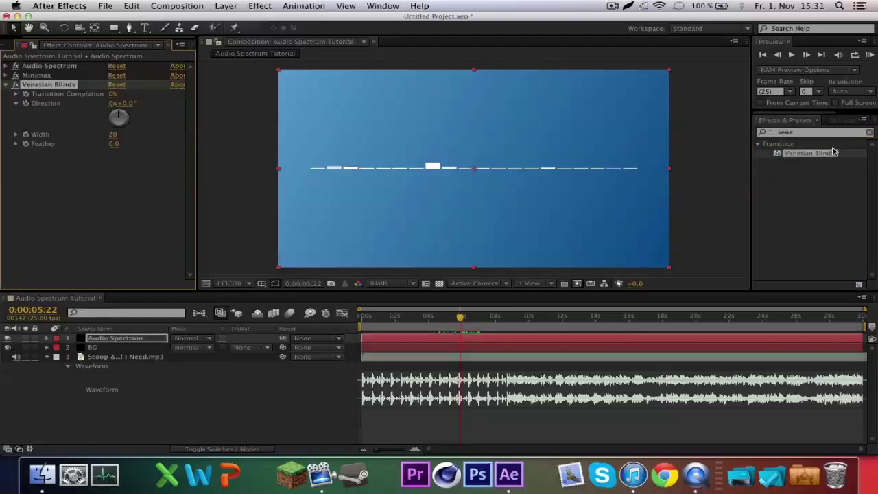
pyautogui.click(869, 133)
pyautogui.moveTo(459, 316); pyautogui.dragTo(447, 322)
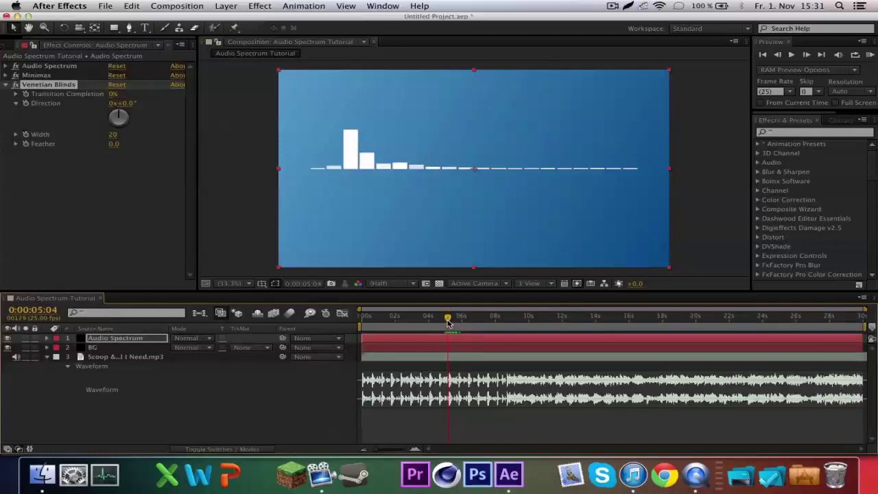
# Set the Venetian Blinds transition completion to 50%.
pyautogui.click(113, 96)
pyautogui.moveTo(113, 96); pyautogui.dragTo(125, 96)
pyautogui.click(113, 94)
pyautogui.write('50')
pyautogui.press('Return')
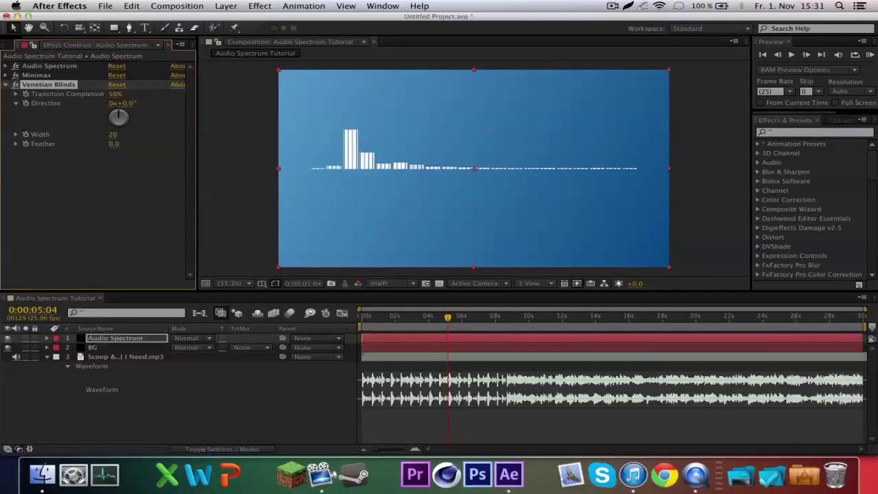
pyautogui.moveTo(112, 94); pyautogui.dragTo(121, 101)
pyautogui.click(116, 95)
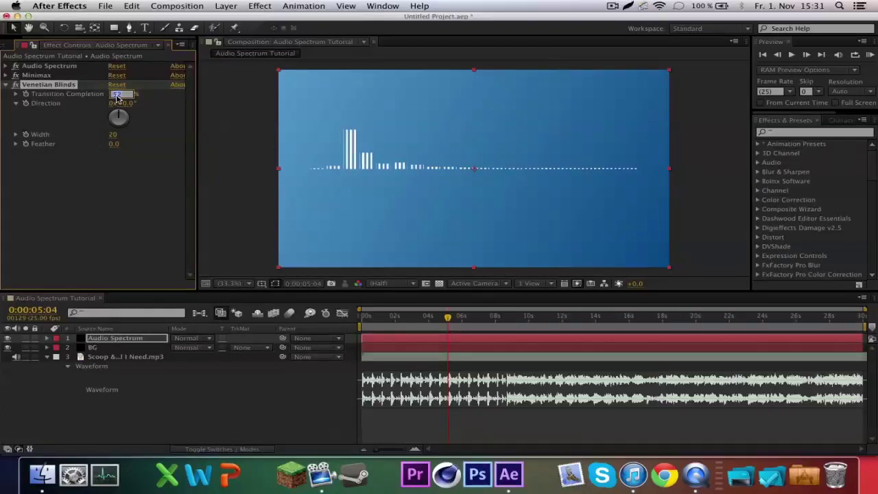
pyautogui.write('50')
pyautogui.press('Return')
# Set the Venetian Blinds direction to 90°.
pyautogui.moveTo(119, 112); pyautogui.dragTo(196, 117)
pyautogui.click(128, 106)
pyautogui.press('Return')
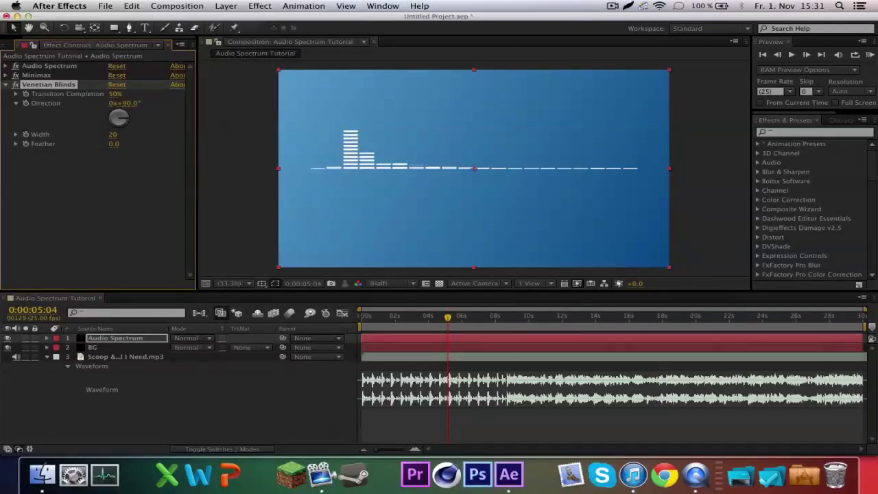
pyautogui.scroll(5, 312, 158)
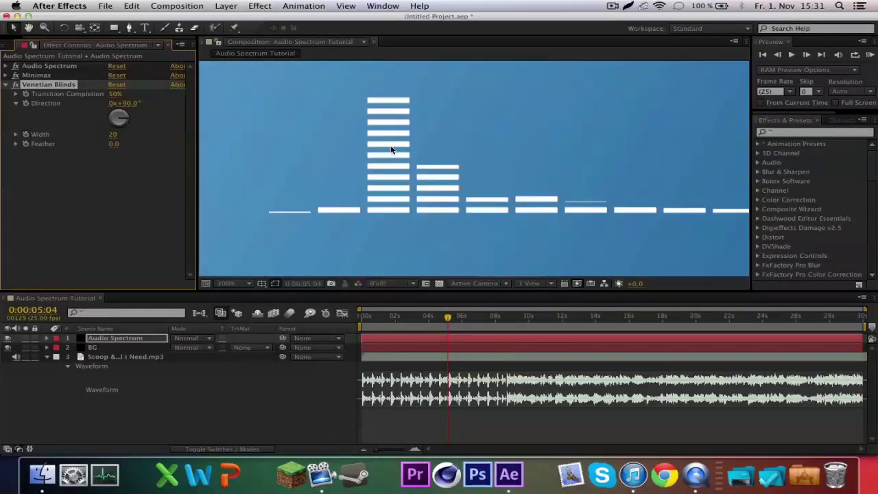